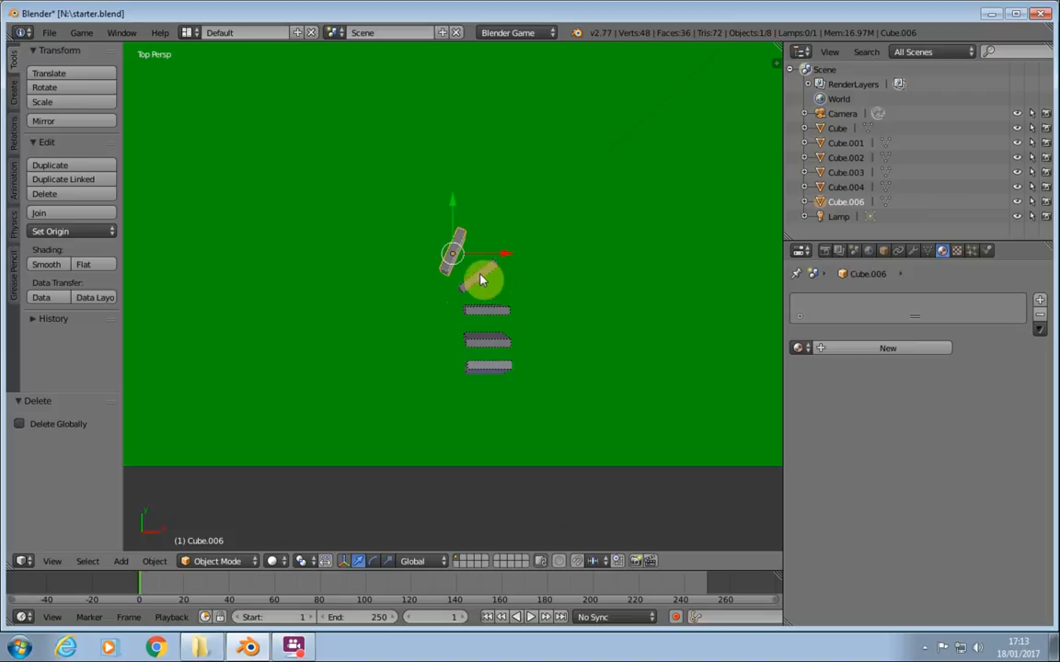
- Duplicate the three uppermost dominoes of the row and place the copies about -2.4 in X and 2.28 in Y away
shift+right_click(480, 278)
shift+right_click(502, 312)
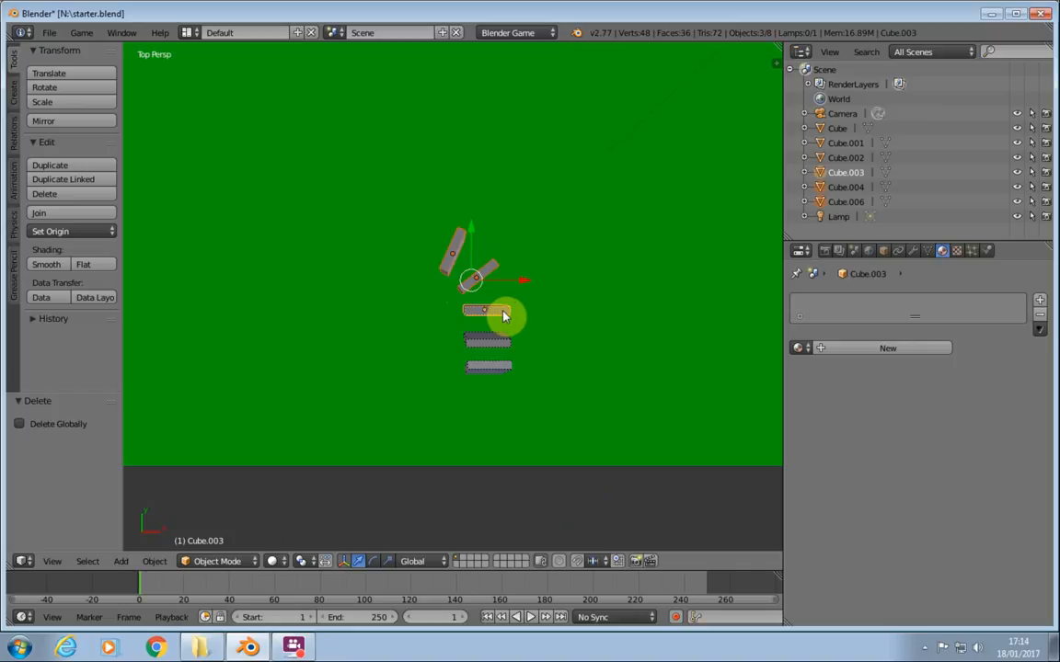
key(shift+d)
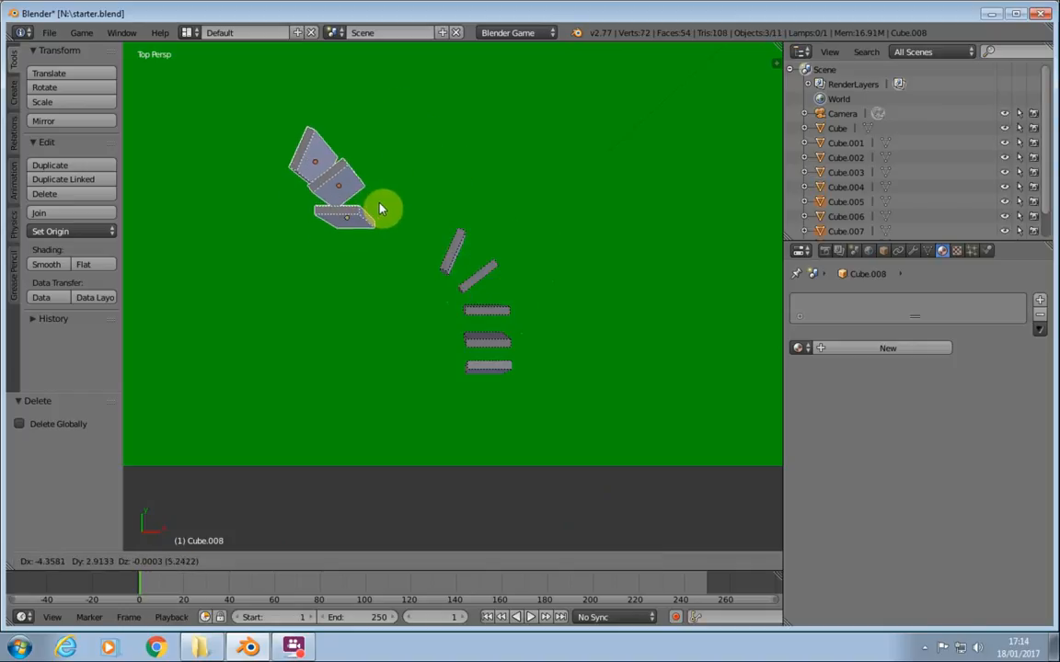
click(443, 228)
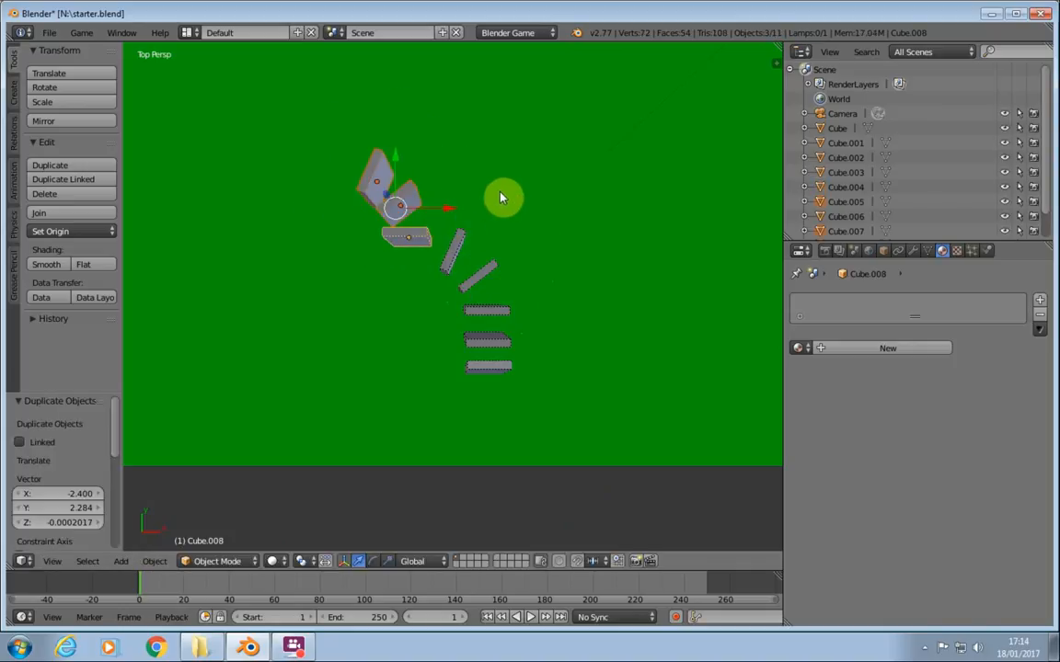
- Rotate the three copied dominoes about -179° and shift them about 0.26 in X so they continue the curve
key(r)
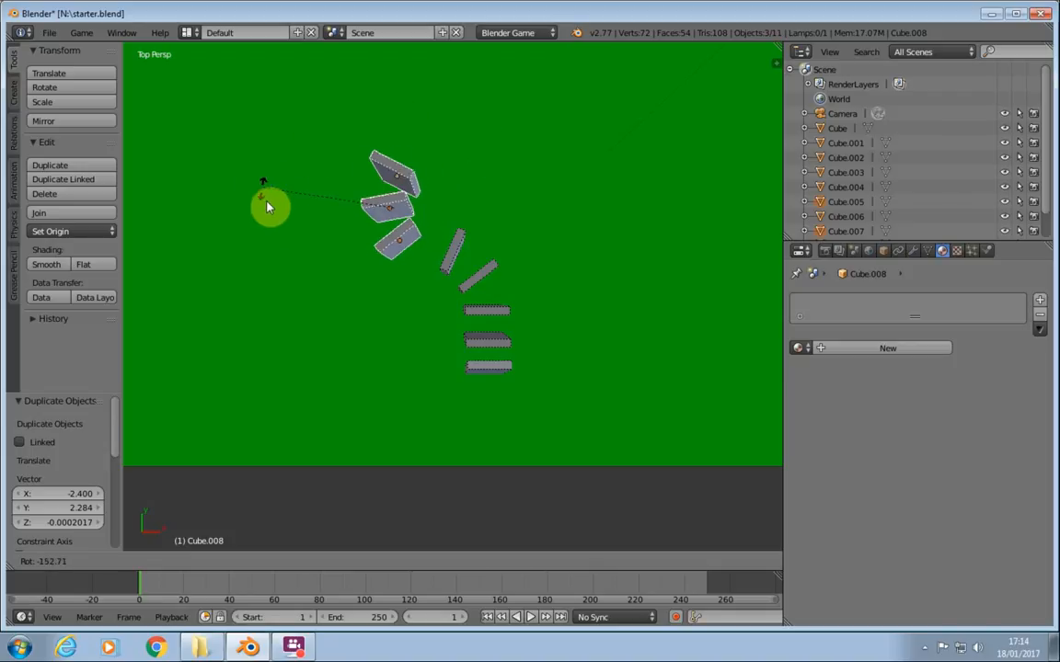
click(337, 230)
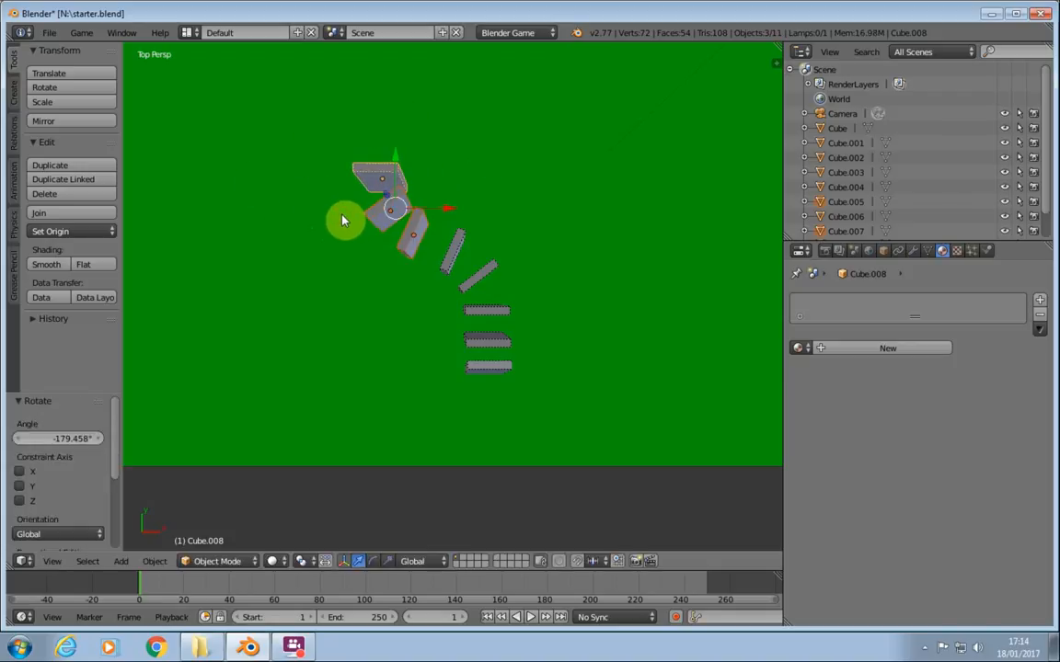
key(g)
click(375, 221)
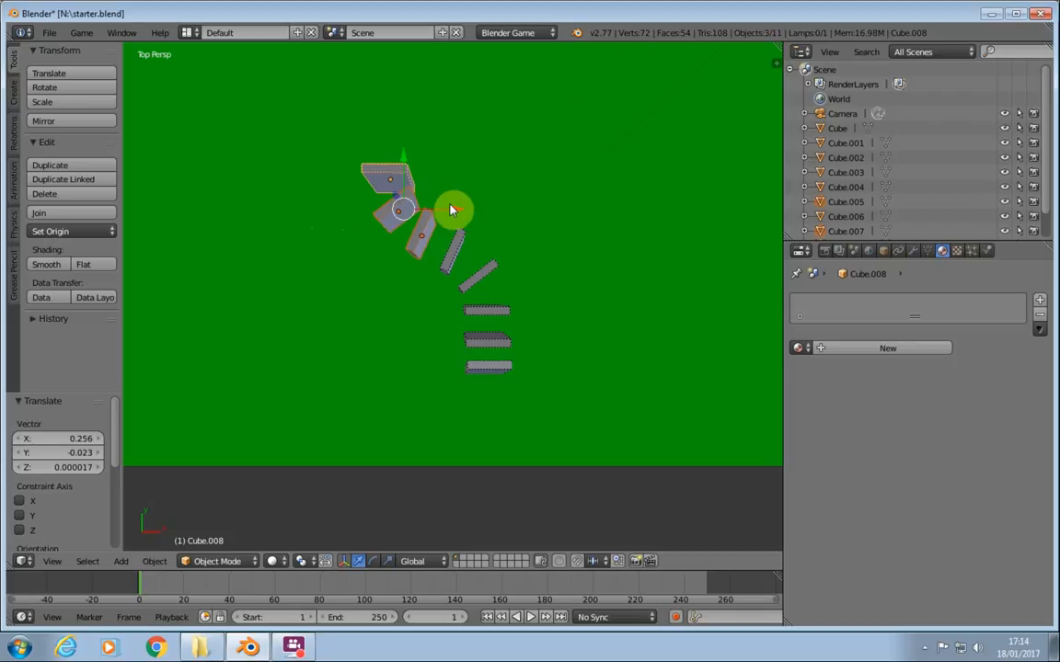
- Extend the curve with a duplicate of the three selected dominoes, rotated about 69° in total and placed at its upper end
key(shift+d)
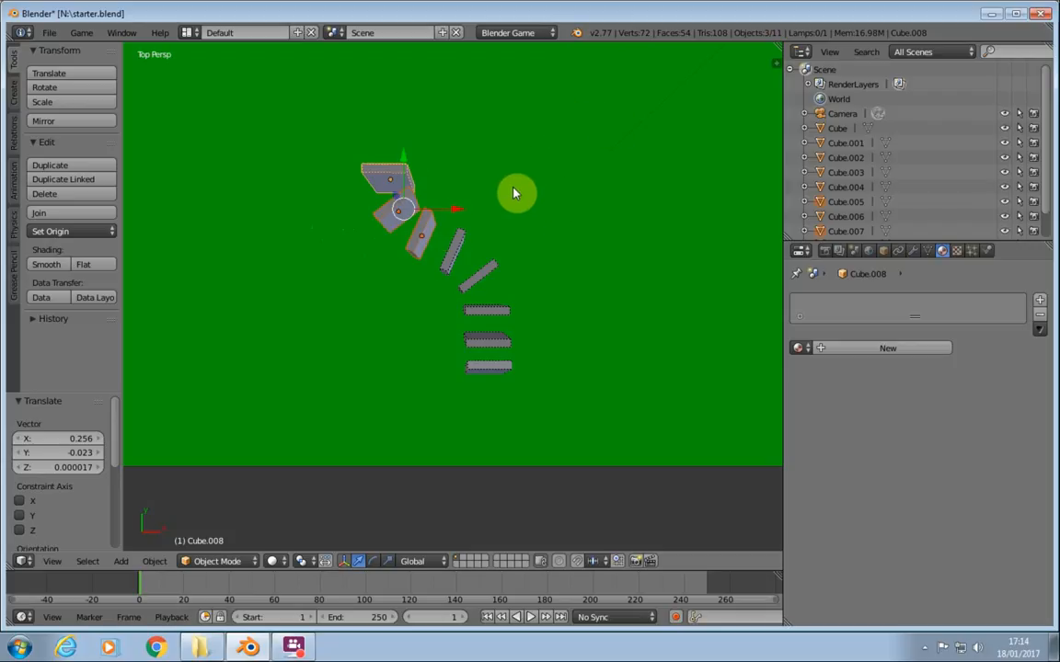
click(485, 95)
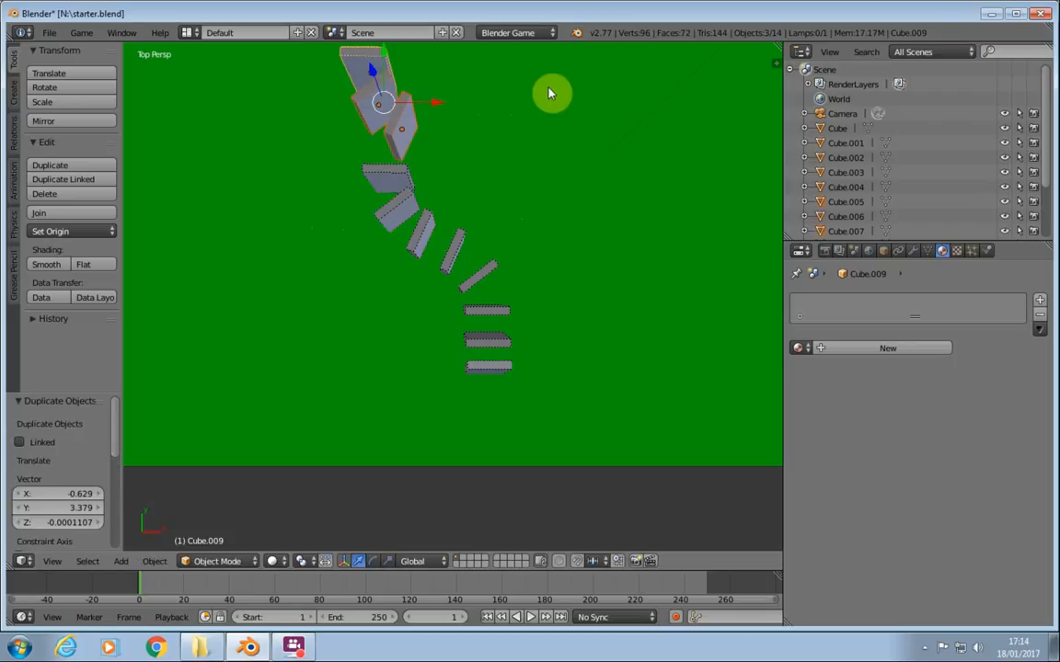
key(r)
click(439, 195)
key(g)
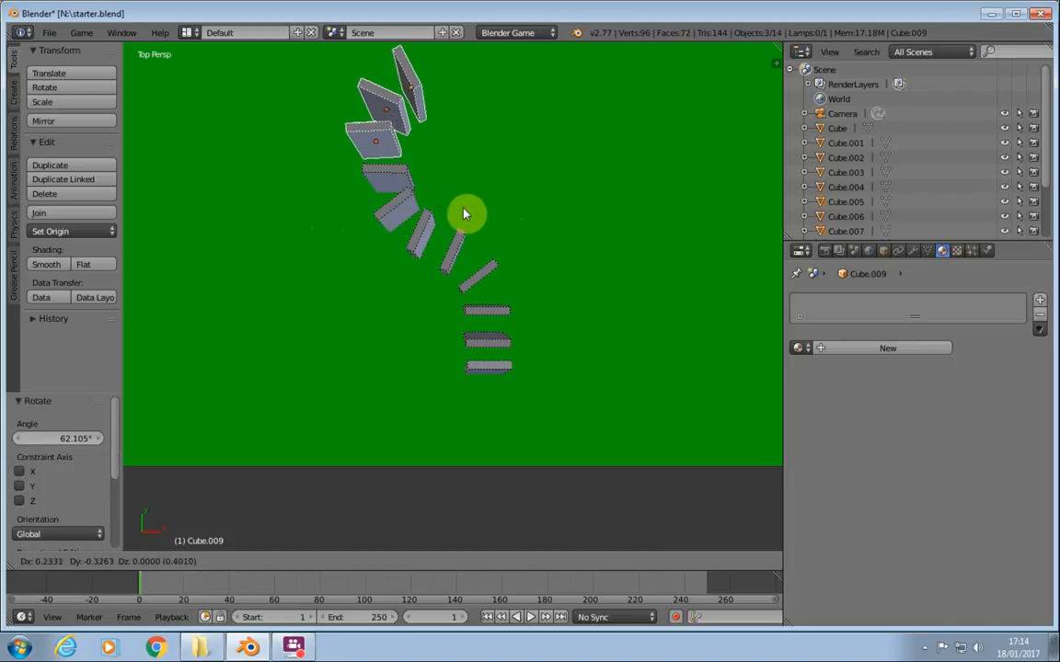
click(471, 219)
key(r)
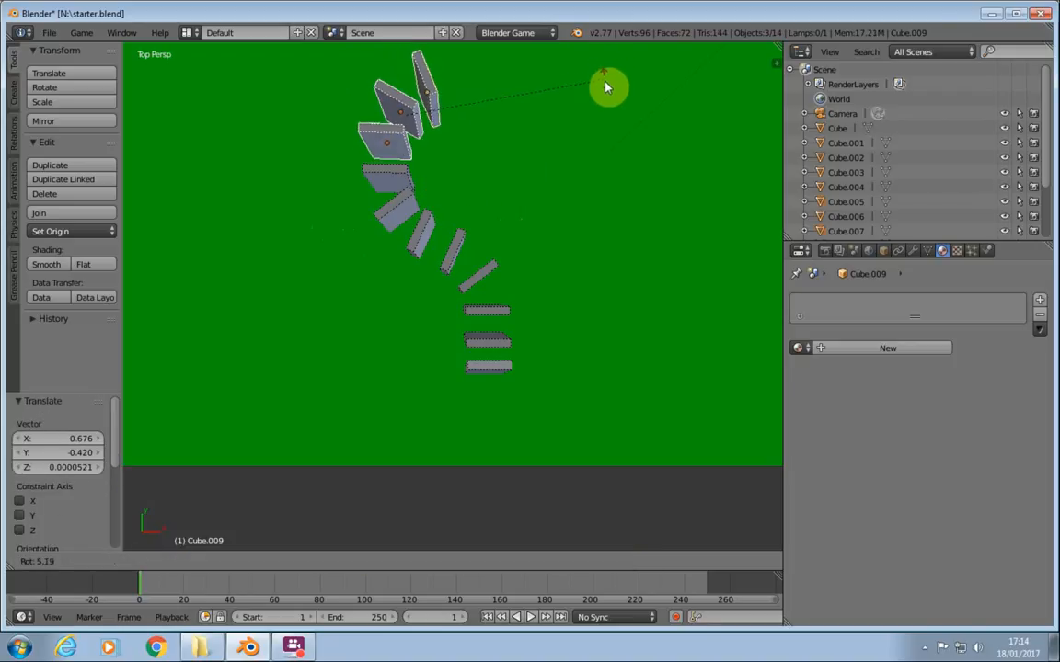
click(603, 91)
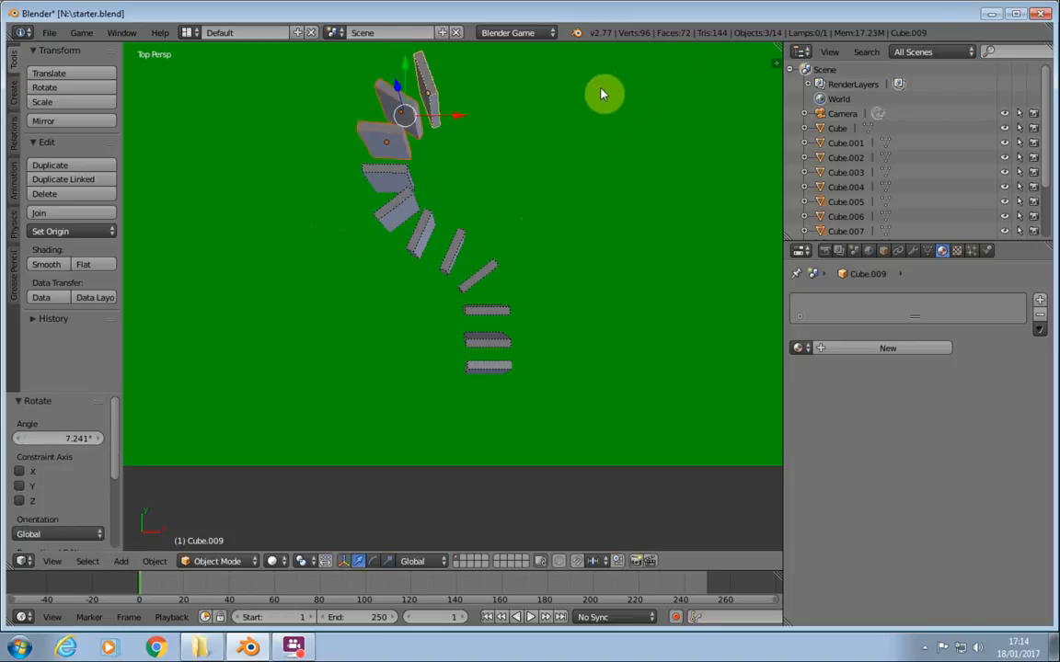
- Duplicate the three selected dominoes again, rotated about 89° and positioned so the curve turns back downward
scroll(520, 134, down, 3)
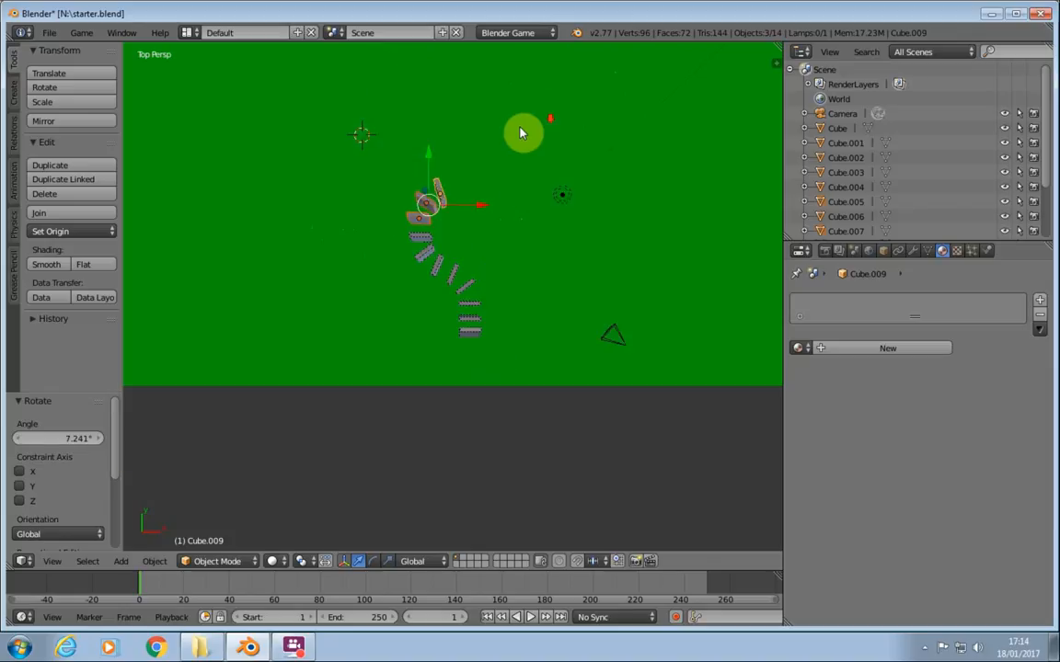
key(shift+d)
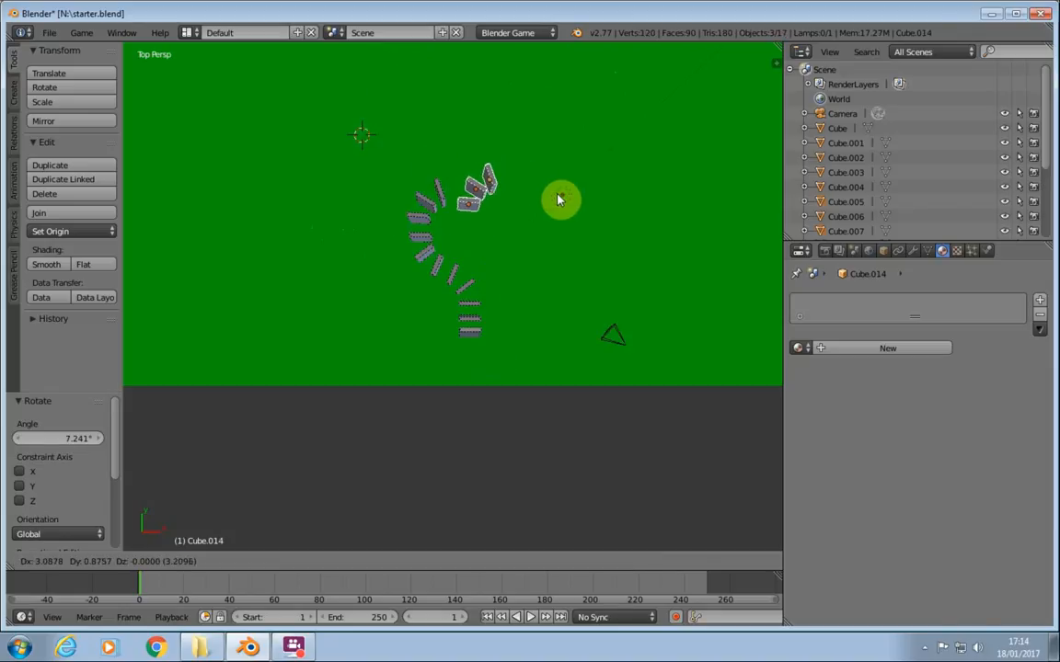
click(566, 191)
key(r)
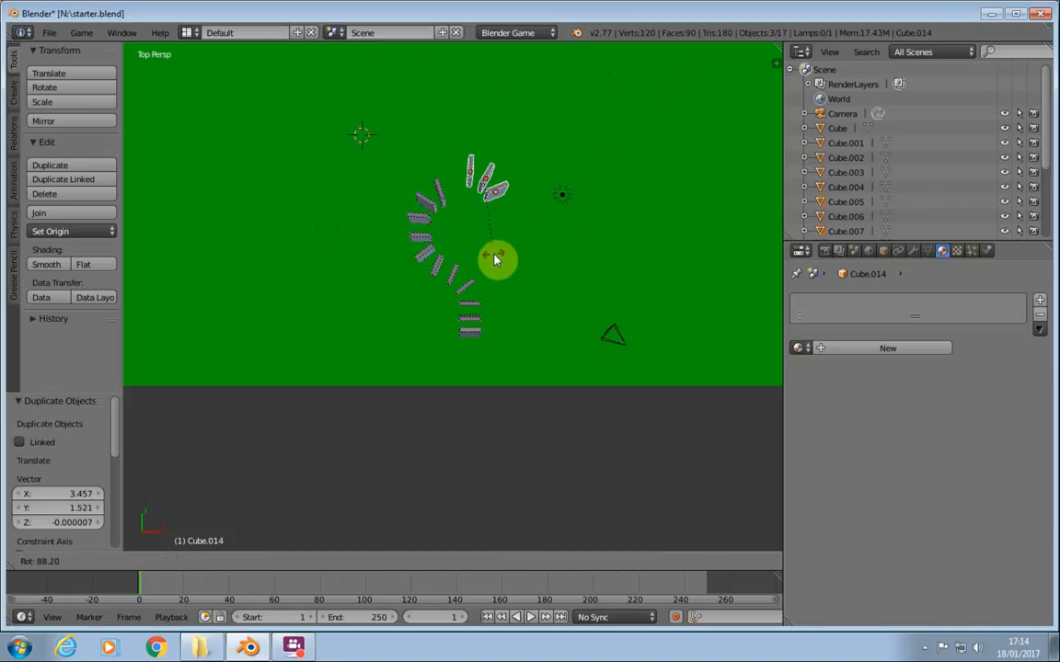
click(494, 260)
key(g)
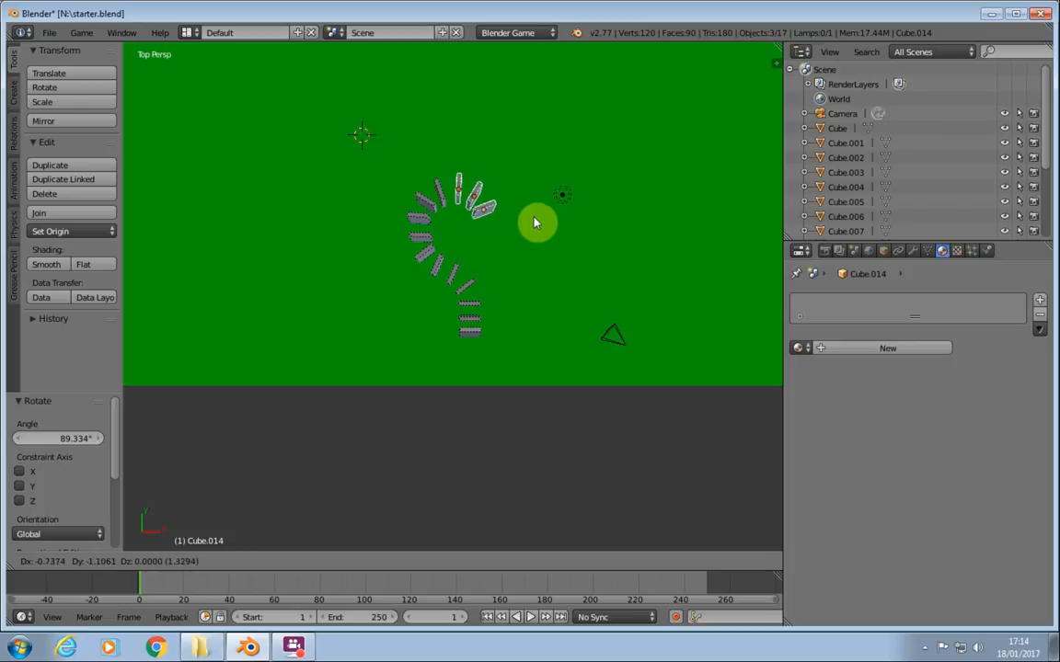
click(532, 223)
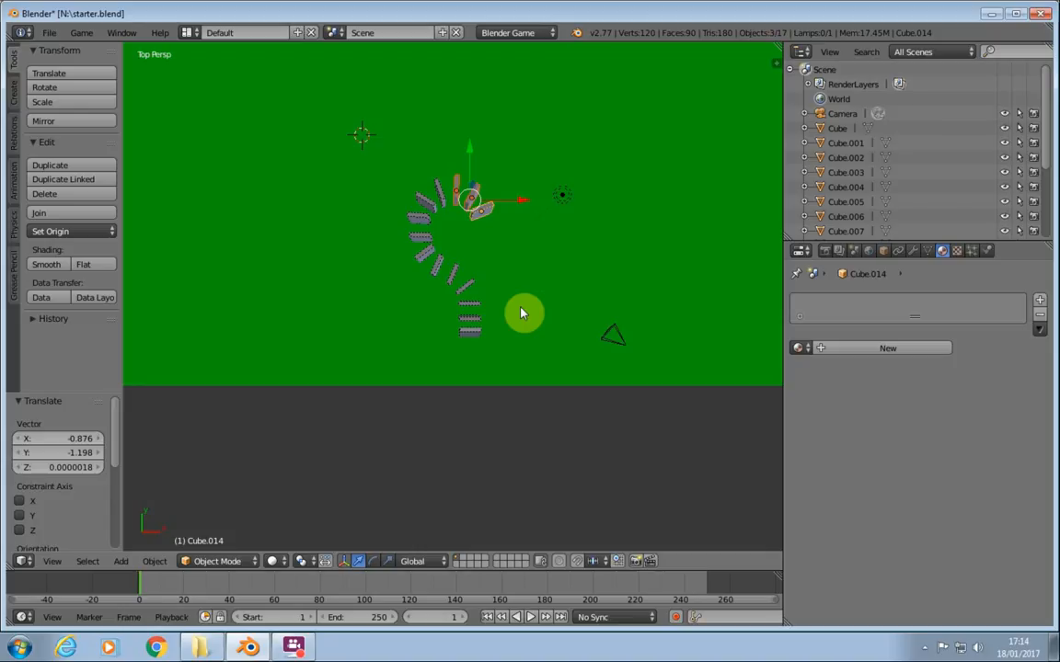
- Add a cube mesh and move it along X and about -7 in Y to stand beside the last domino
right_click(484, 218)
right_click(484, 213)
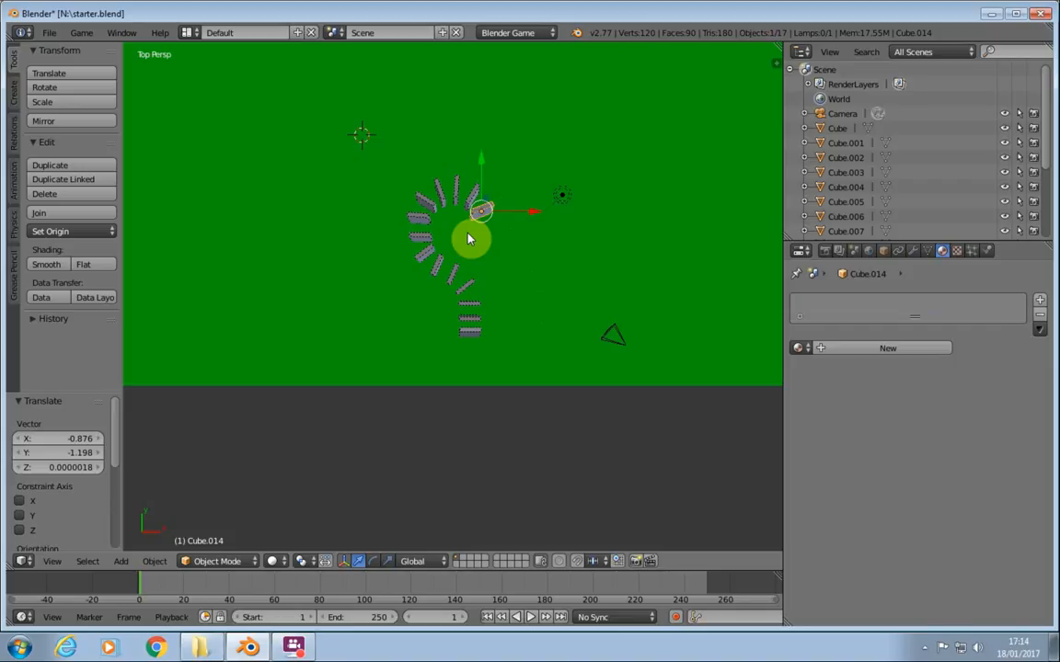
click(123, 561)
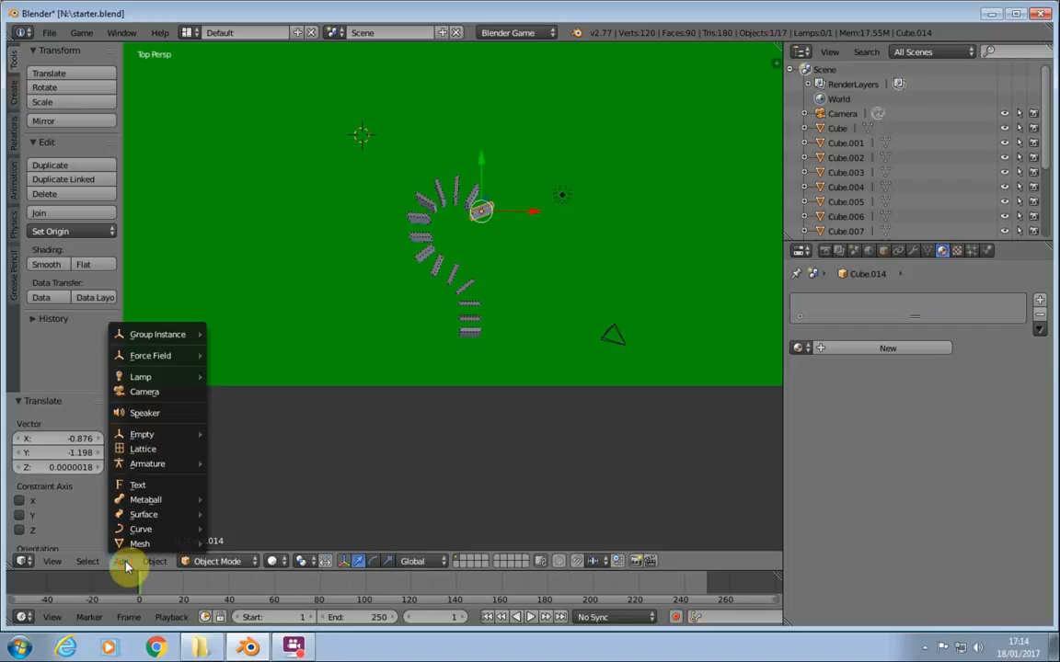
mouse_move(144, 544)
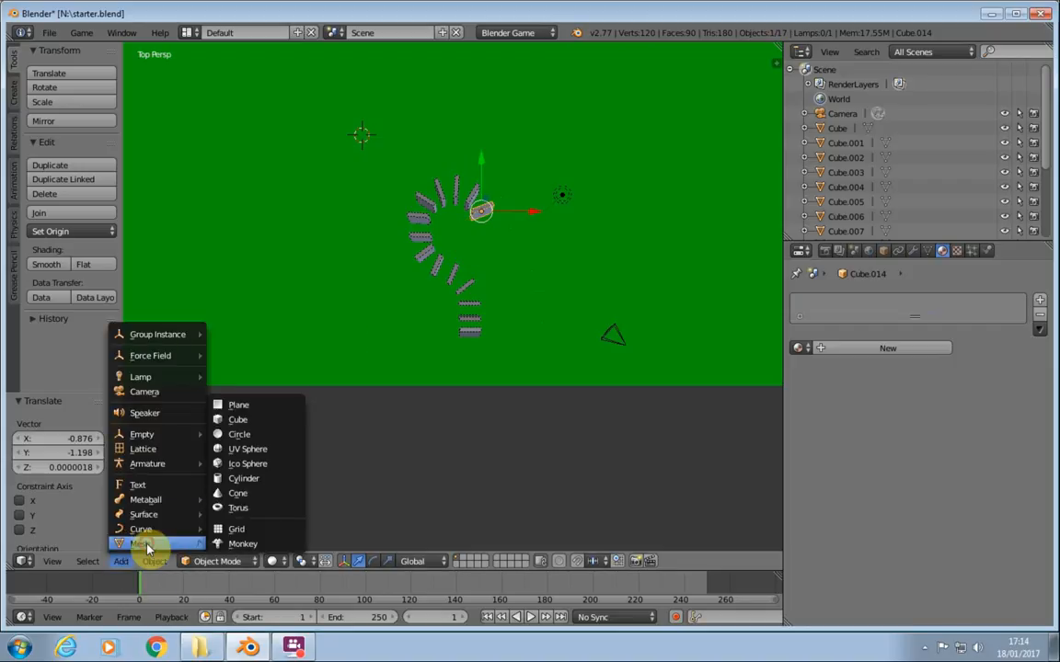
click(243, 421)
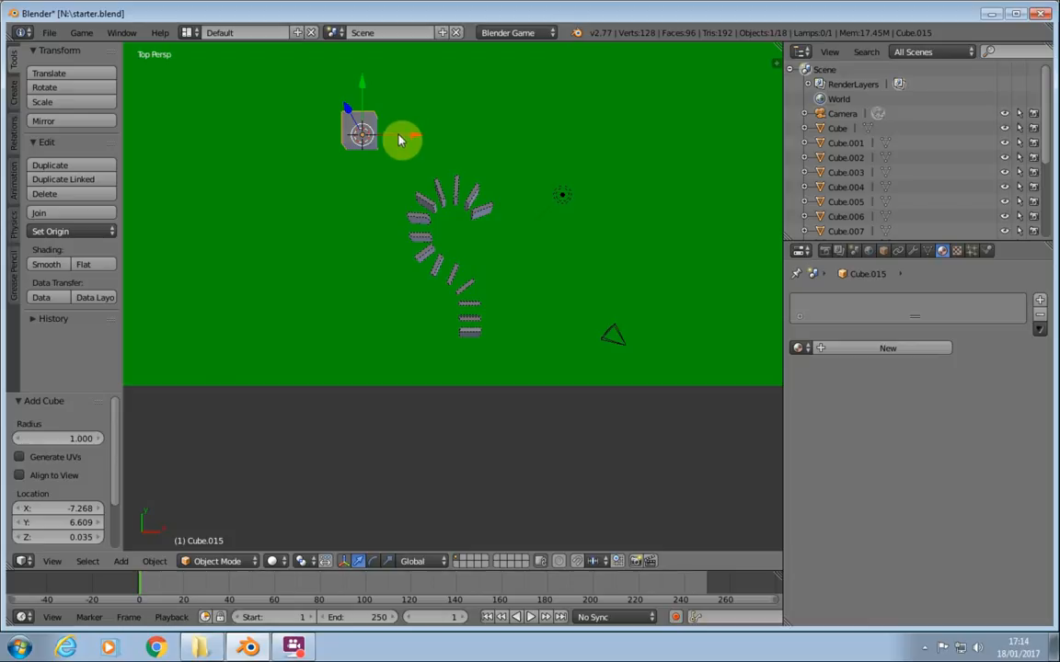
drag(400, 140, 565, 135)
drag(525, 97, 533, 193)
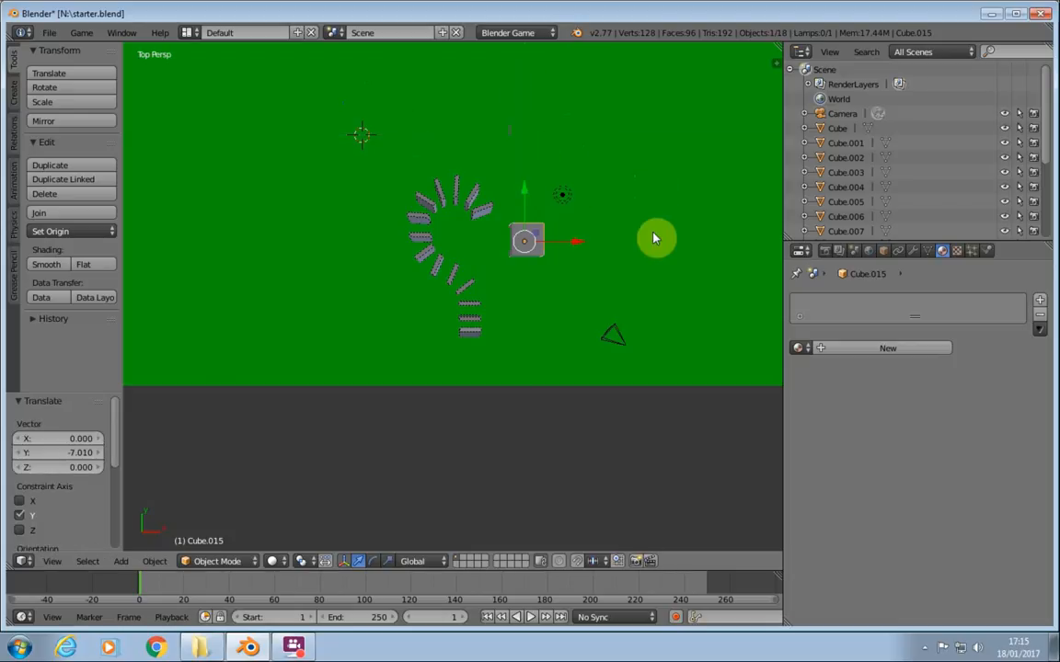
- Rotate the cube about -26° in the top view and show its physics settings
key(r)
click(606, 168)
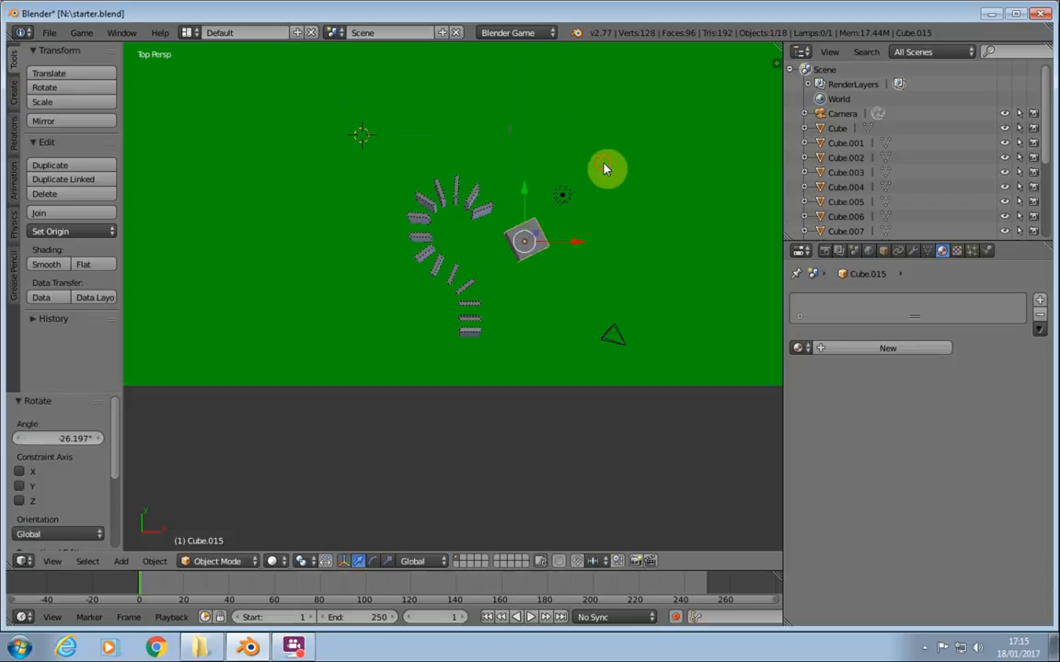
click(987, 250)
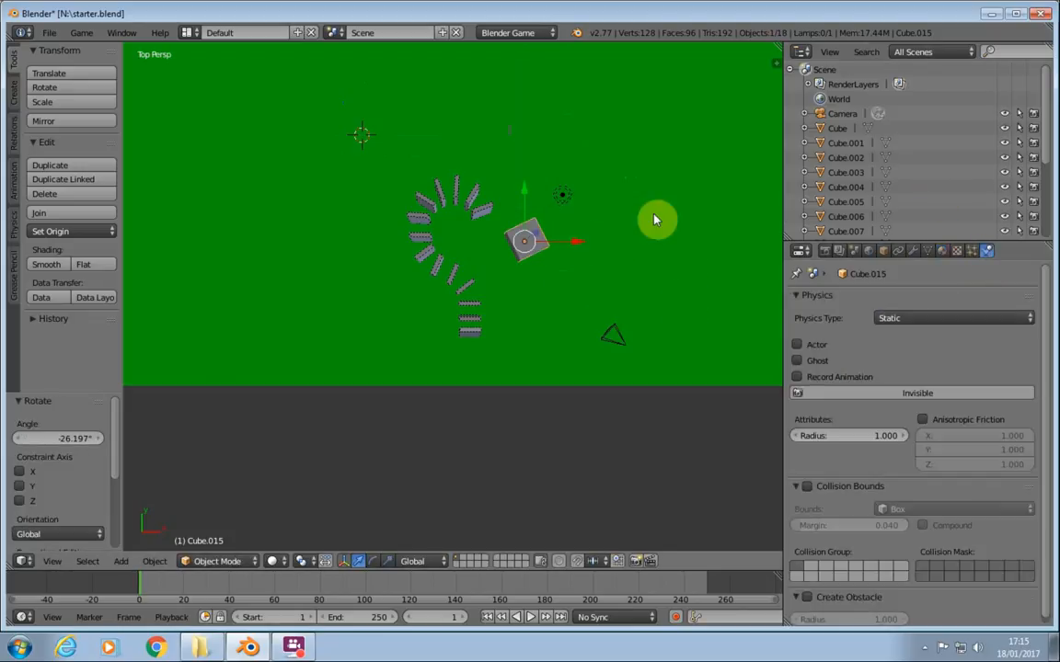
- Move the cube about -2.03 in X toward the last domino and fine-tune its position along Y
key(g)
click(605, 221)
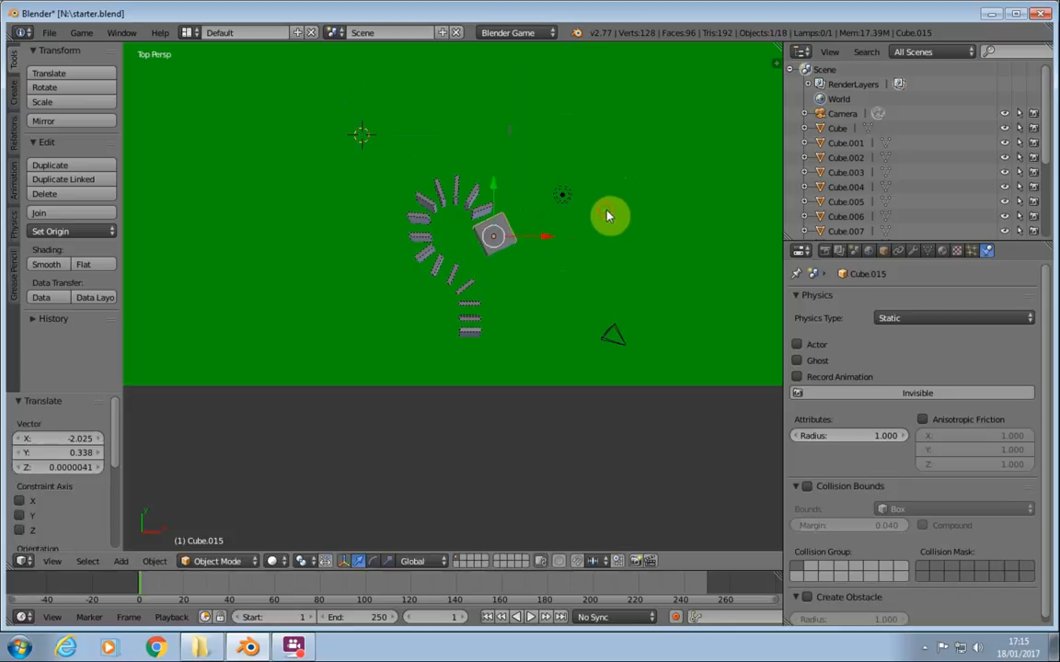
middle_drag(572, 277, 504, 248)
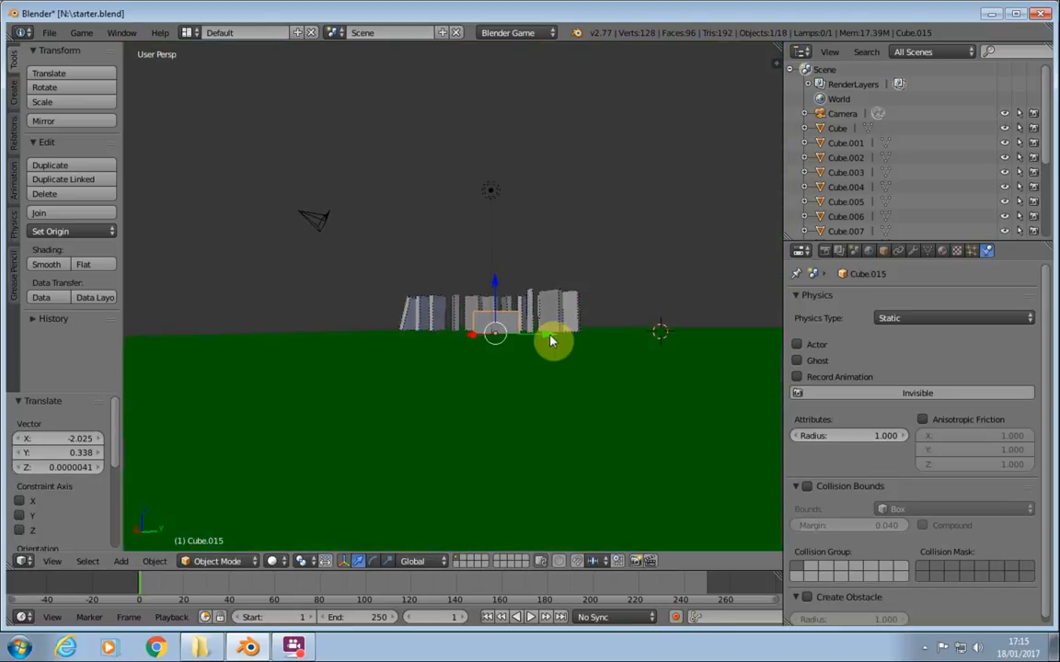
drag(564, 347, 564, 350)
middle_drag(563, 349, 539, 397)
drag(539, 396, 515, 339)
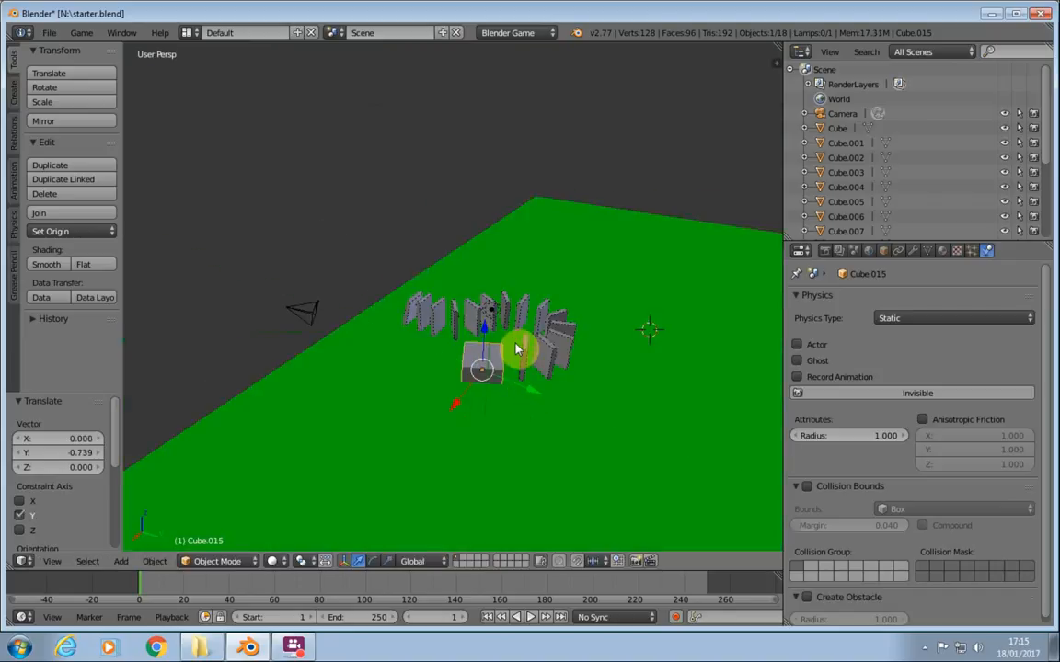
drag(533, 388, 541, 391)
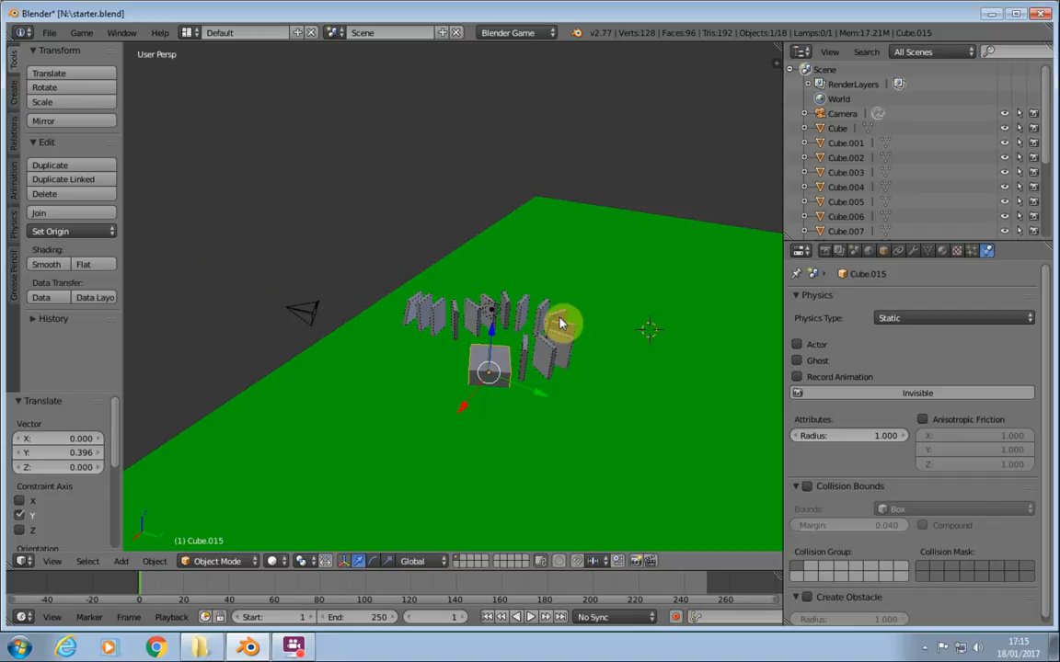
- Rotate the cube about -6.5° around global Z and shift it about -0.29 in X and -0.12 in Y as seen from above
key(r)
key(z)
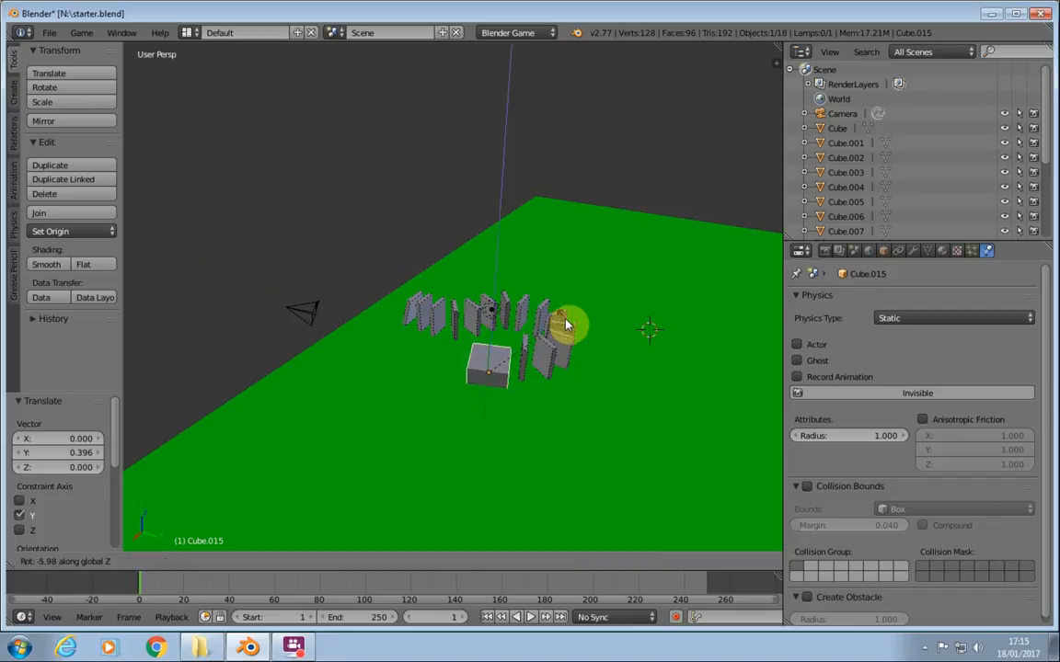
click(568, 324)
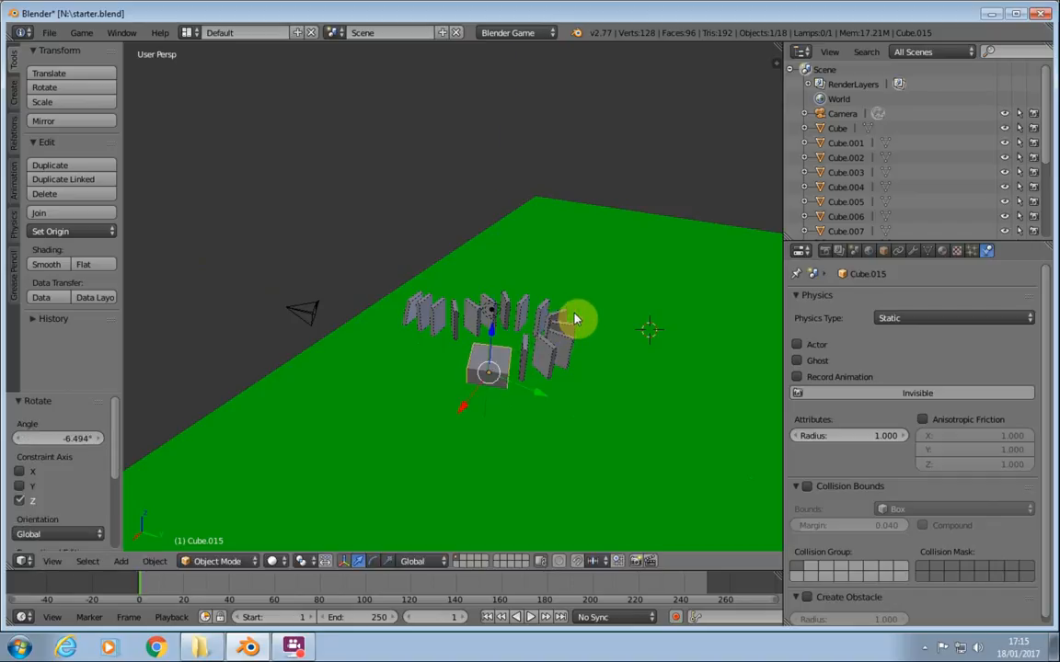
key(KP_7)
scroll(635, 211, up, 5)
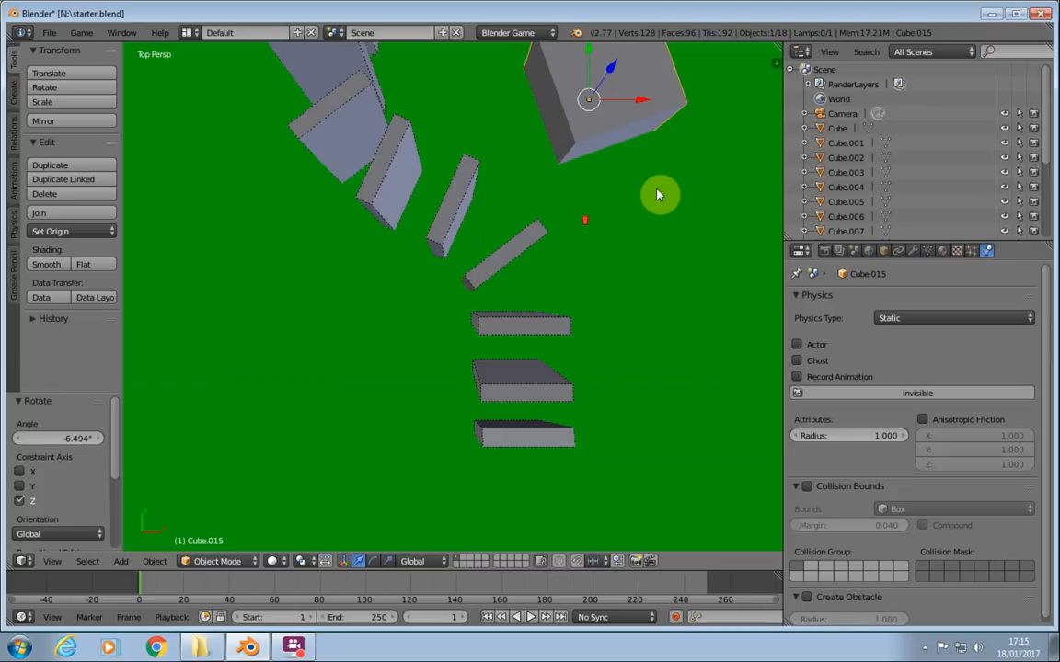
shift+middle_drag(642, 177, 483, 478)
key(g)
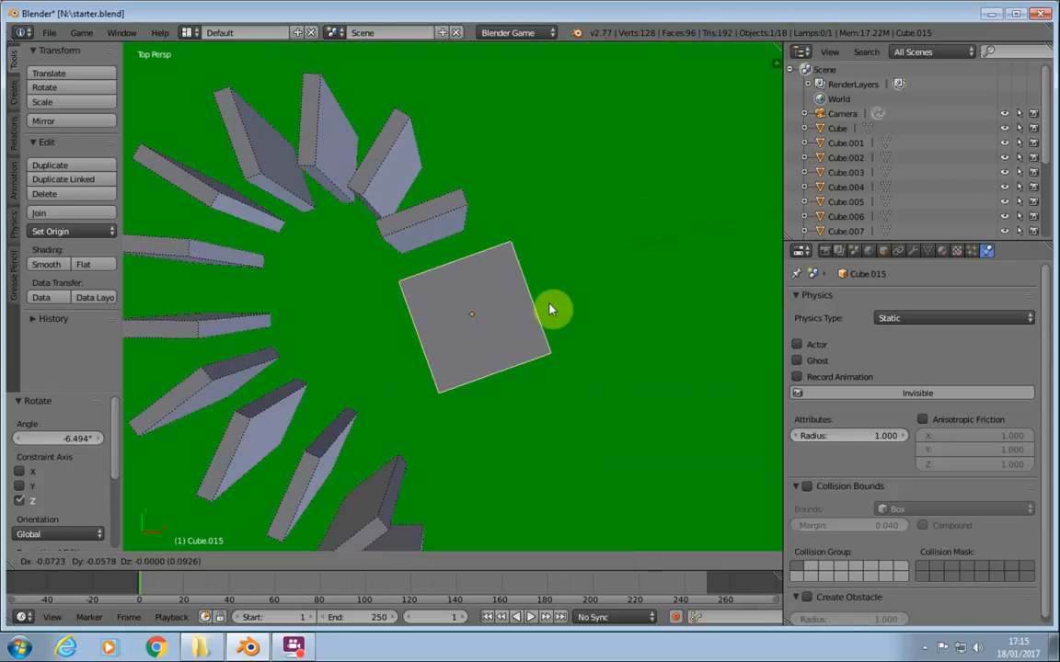
click(541, 313)
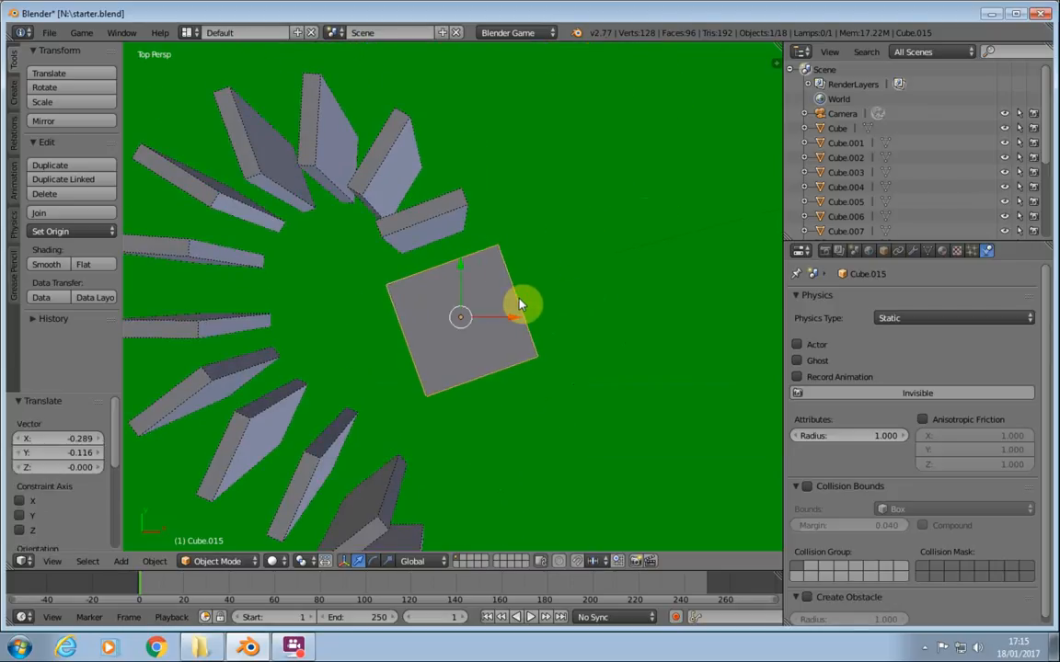
- Duplicate the last domino and place the copy over the cube's near edge, about 0.28 in X and -0.71 in Y away
right_click(455, 211)
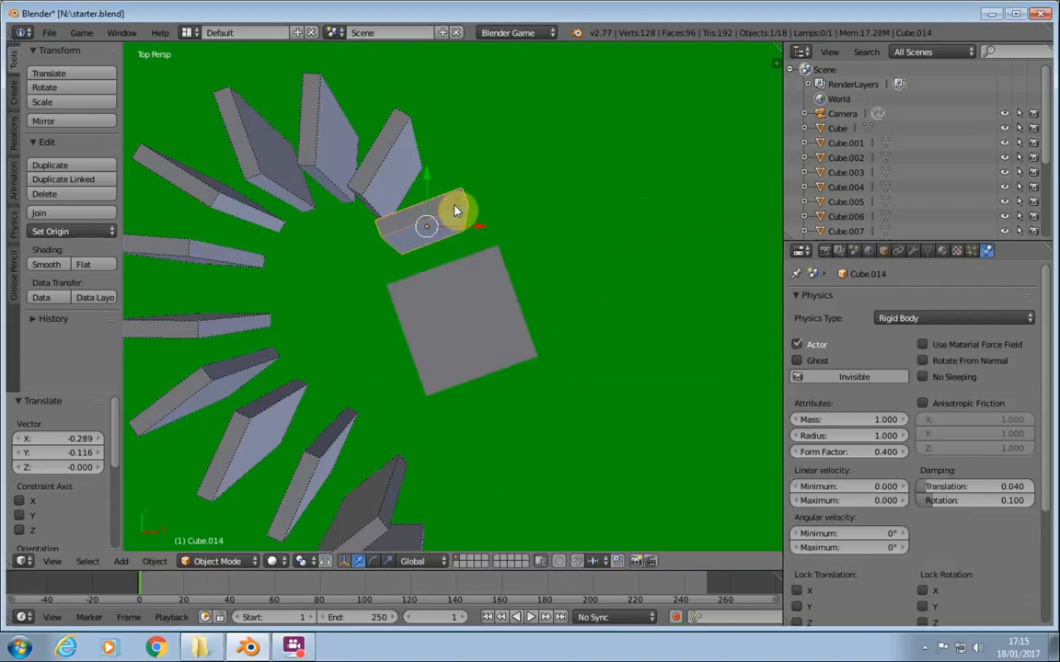
key(shift+d)
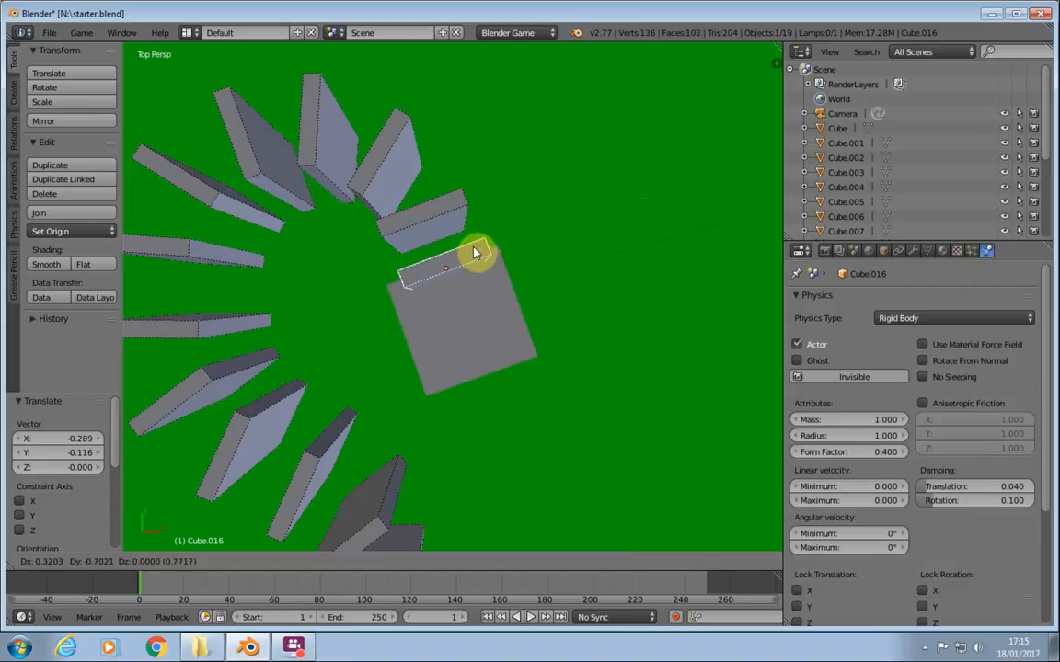
click(470, 253)
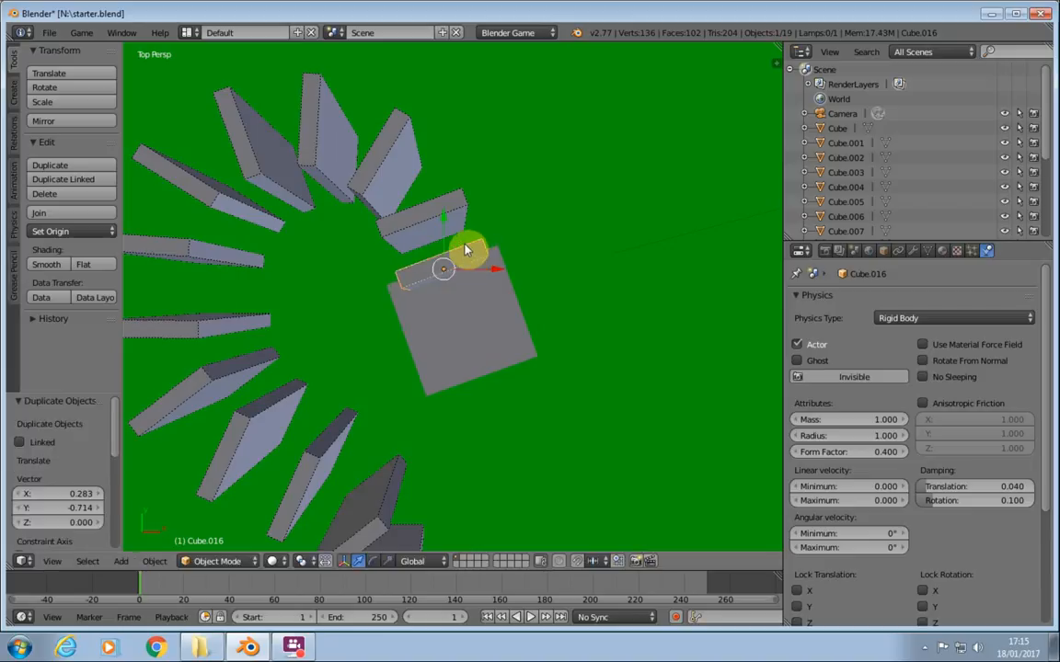
- Raise the copied domino about 0.97 in Z so it stands on the cube, shifting it about 0.03 in X
key(KP_1)
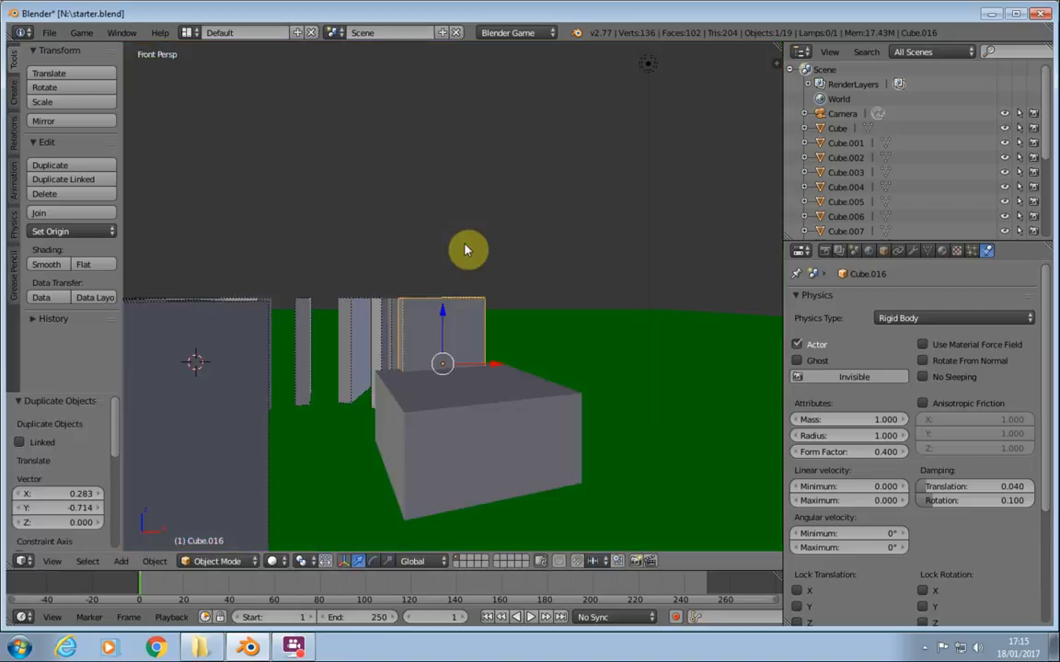
key(g)
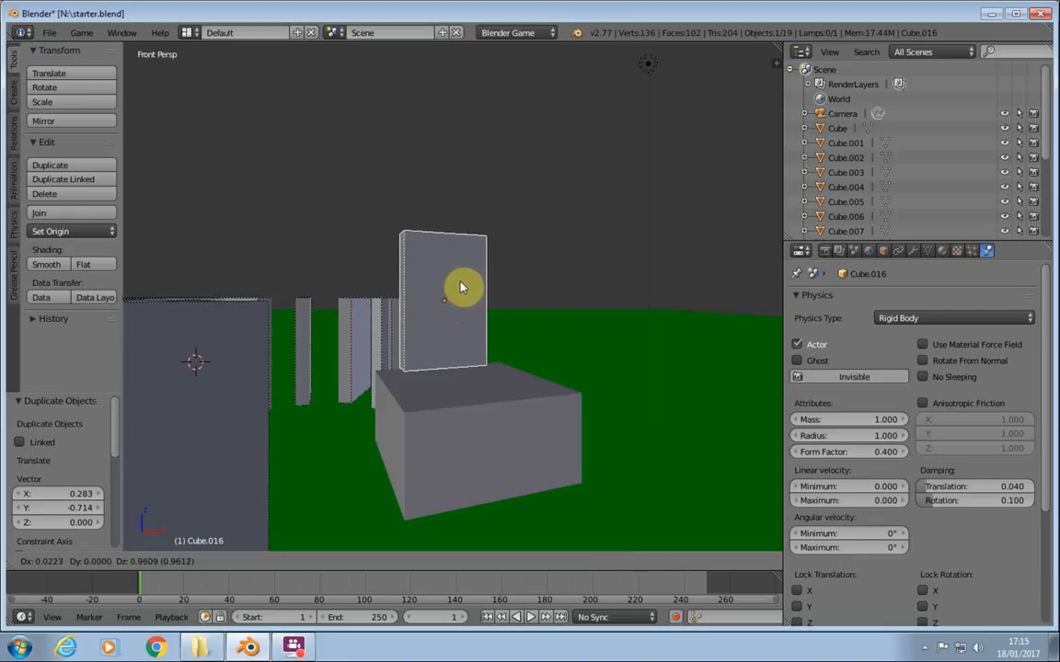
click(462, 287)
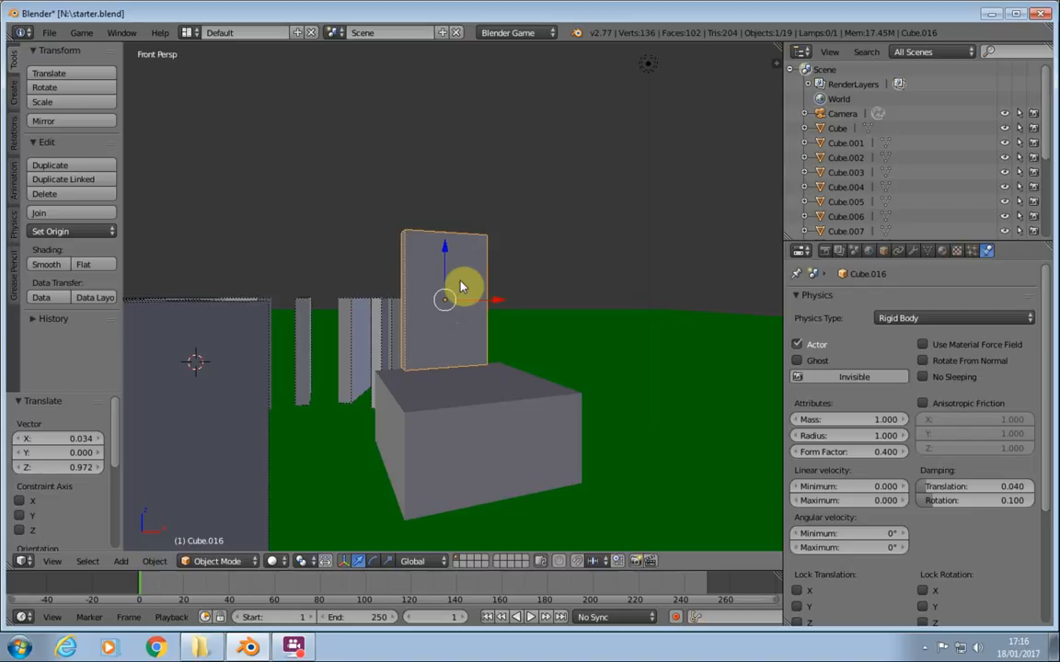
- Duplicate the raised domino about 0.28 in X and -0.82 in Y across the cube's top, and test-run the game
key(KP_7)
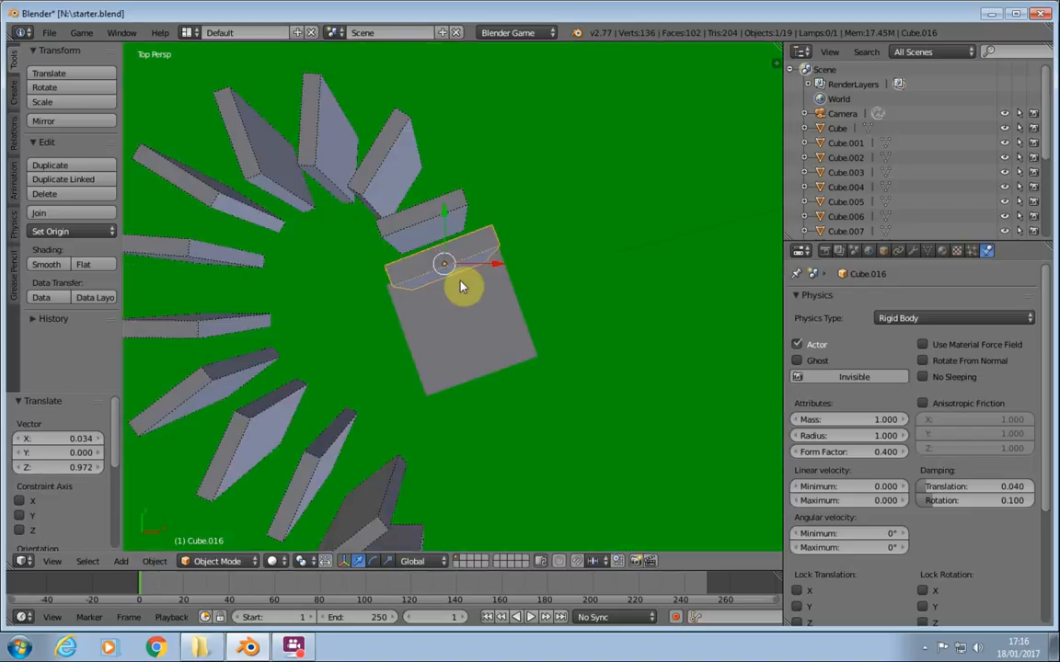
key(shift+d)
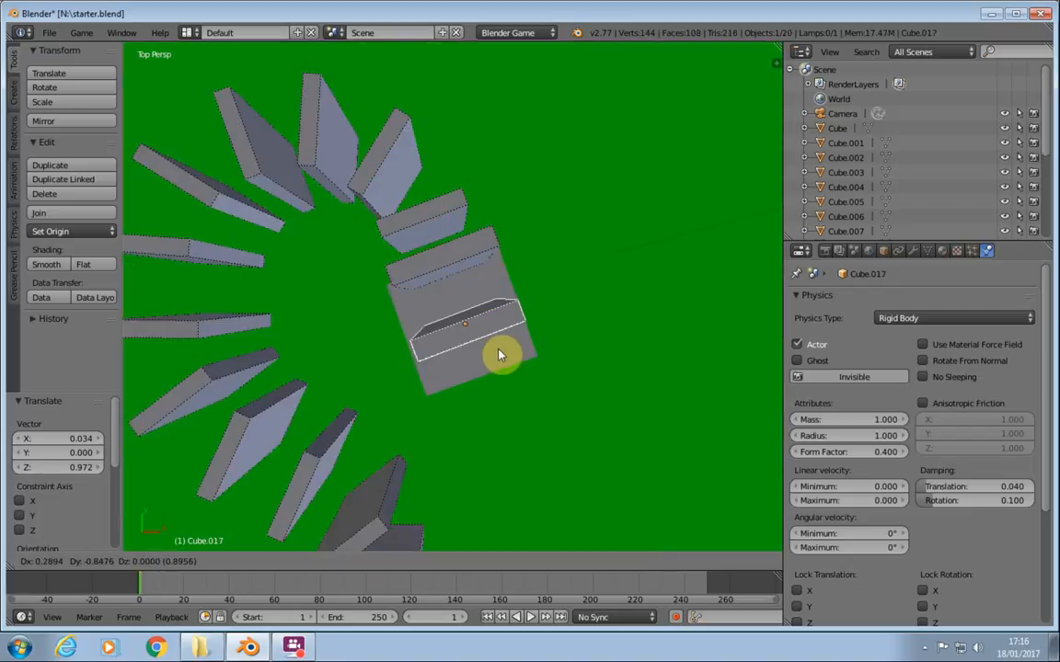
click(499, 354)
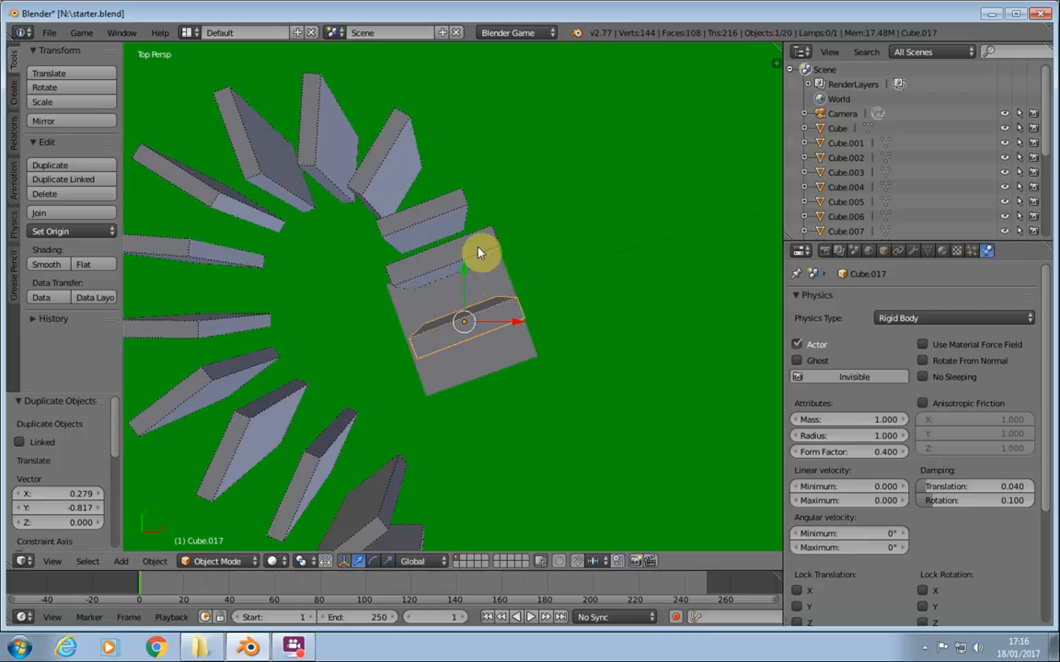
key(p)
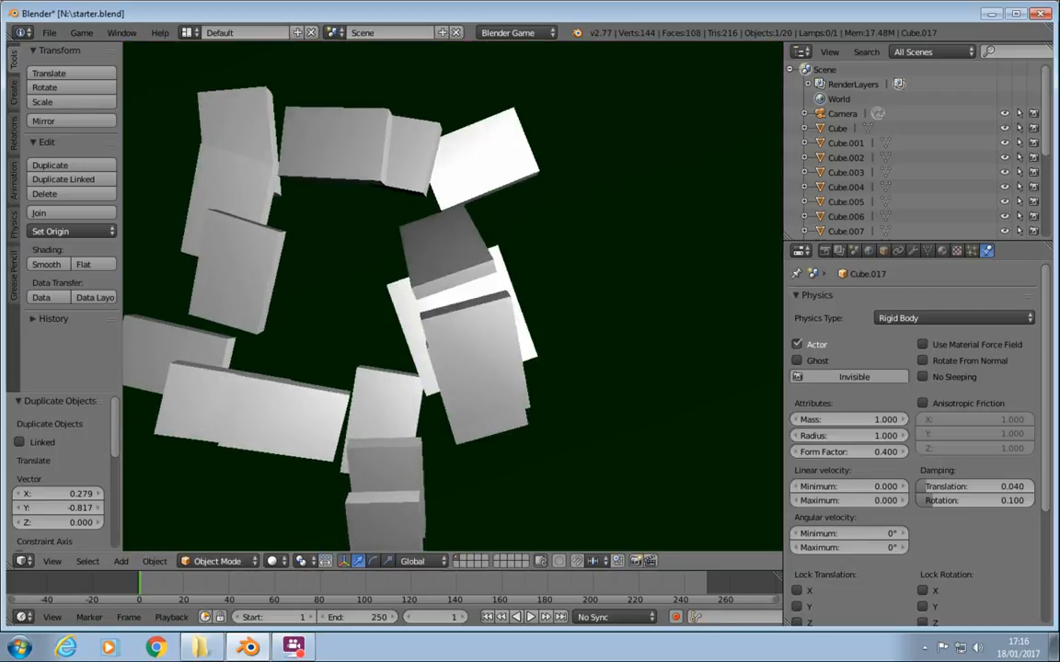
key(Escape)
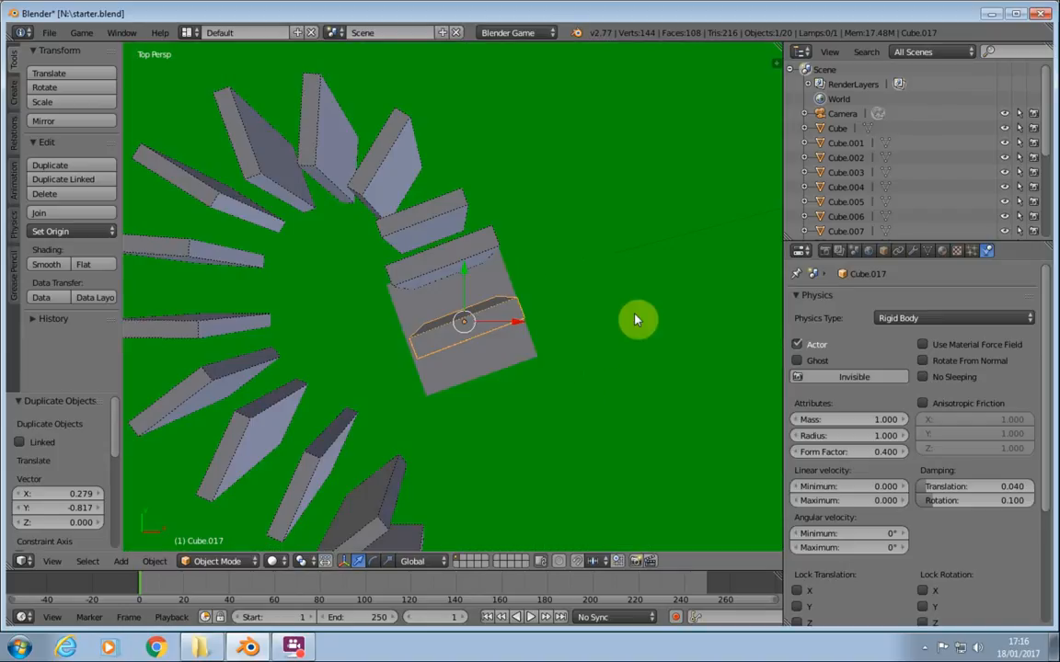
- Duplicate the cube together with its two standing dominoes, placing the copies about 0.59 in X and -1.63 in Y away
middle_drag(655, 293, 477, 256)
shift+click(492, 253)
shift+click(440, 430)
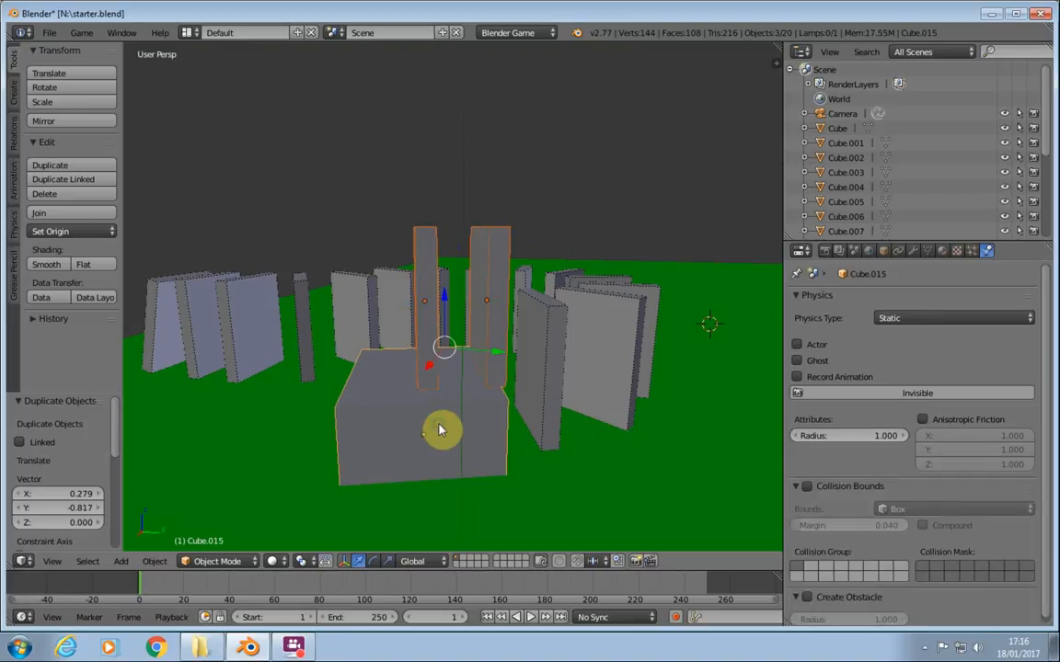
key(KP_1)
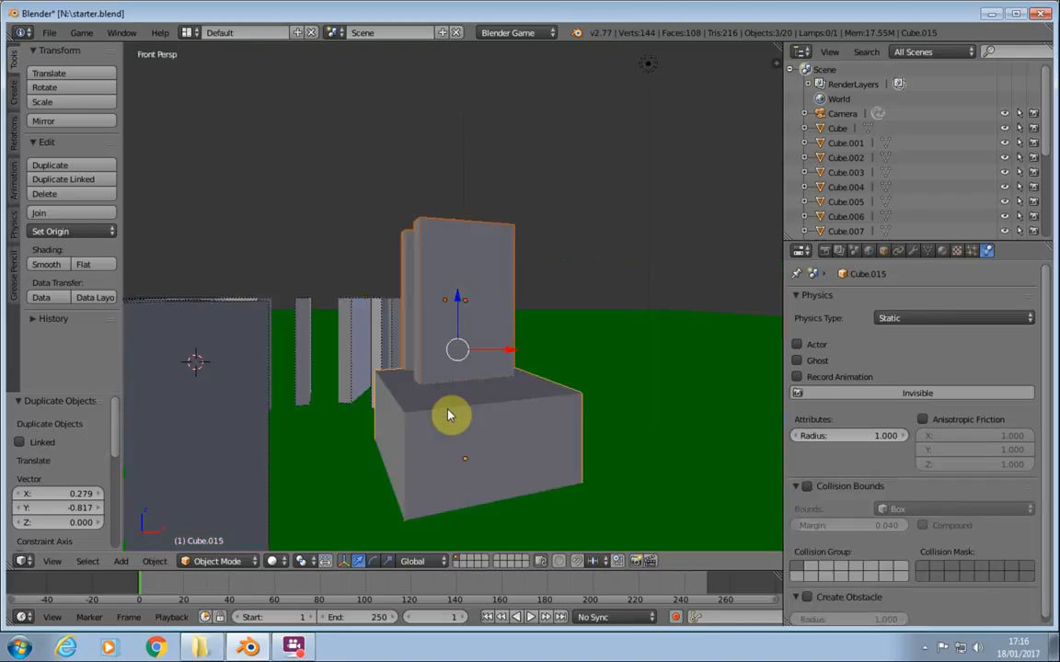
key(KP_7)
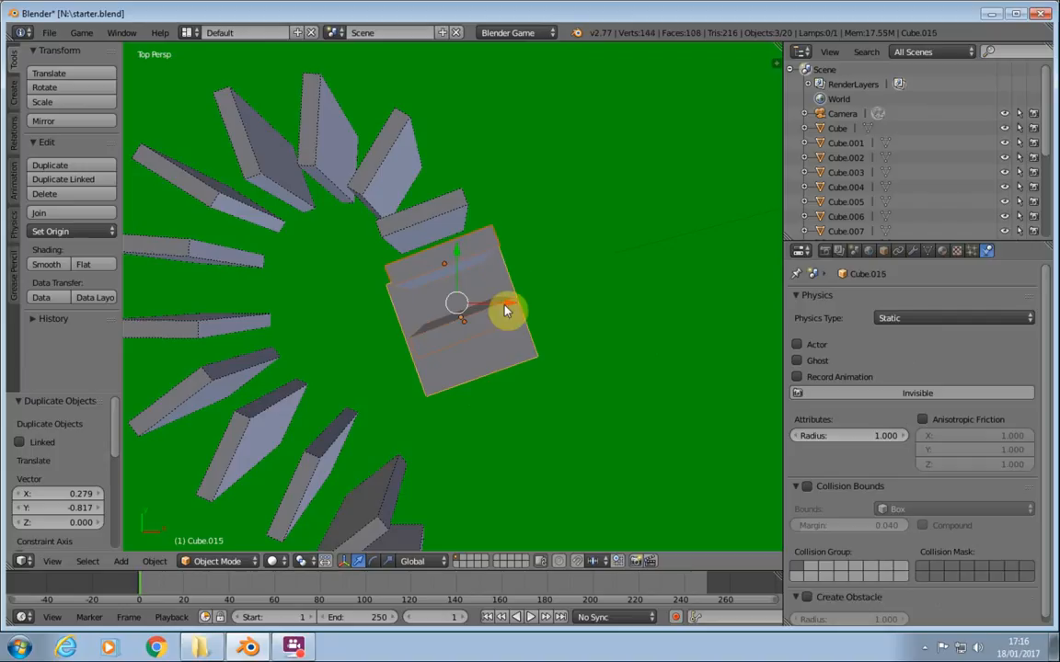
key(shift+d)
click(542, 413)
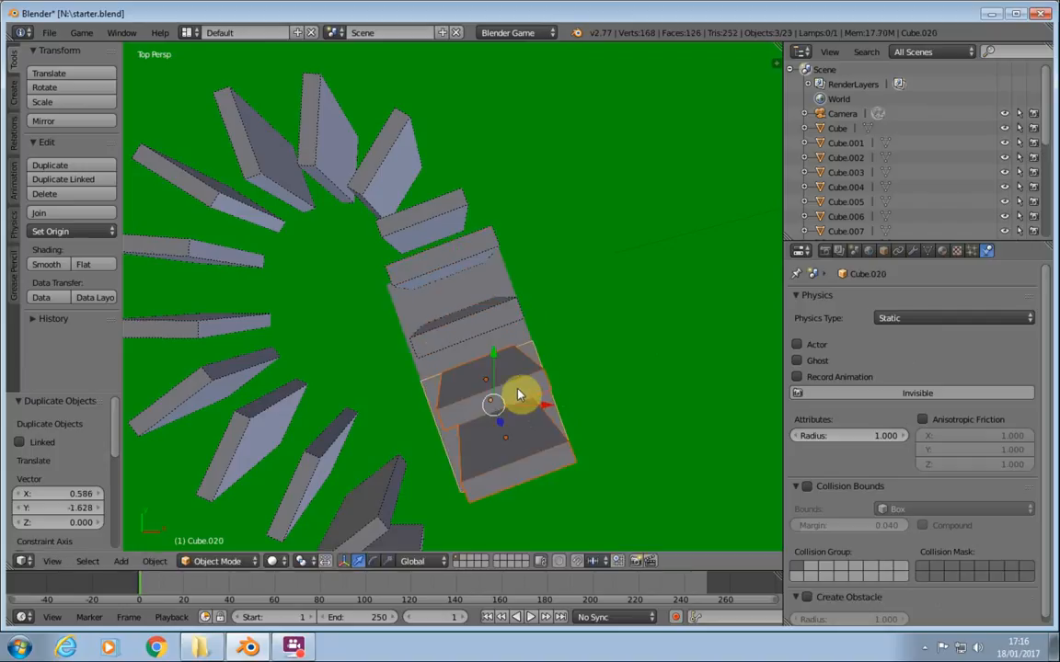
- Raise the copied cube and its two dominoes about 0.49 in Z as a higher step, shifting them about 0.045 in Y
key(KP_1)
key(KP_3)
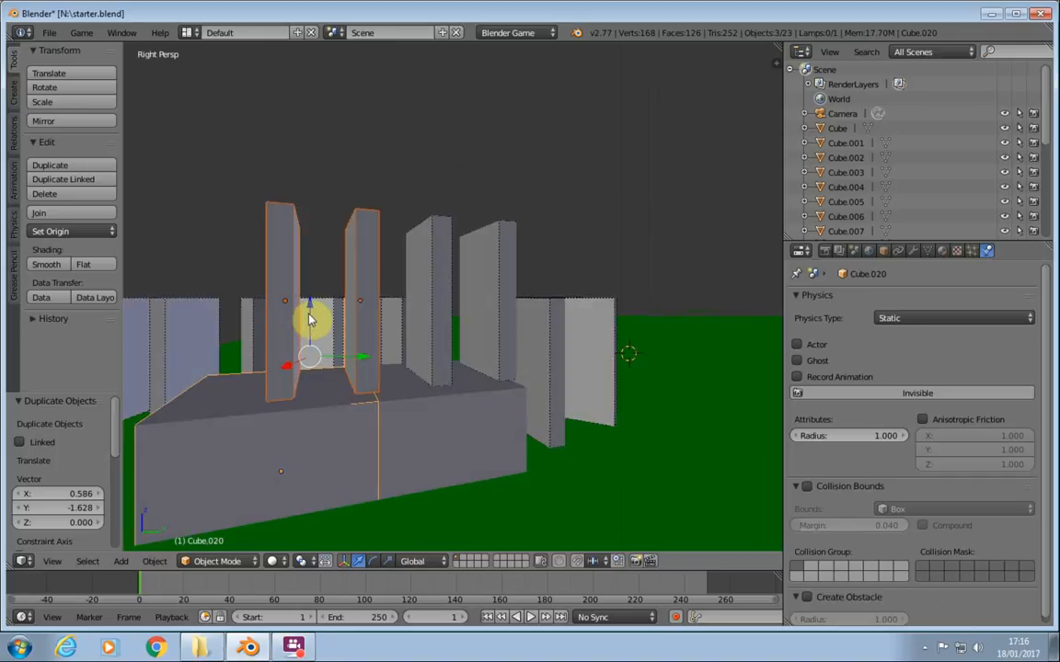
key(g)
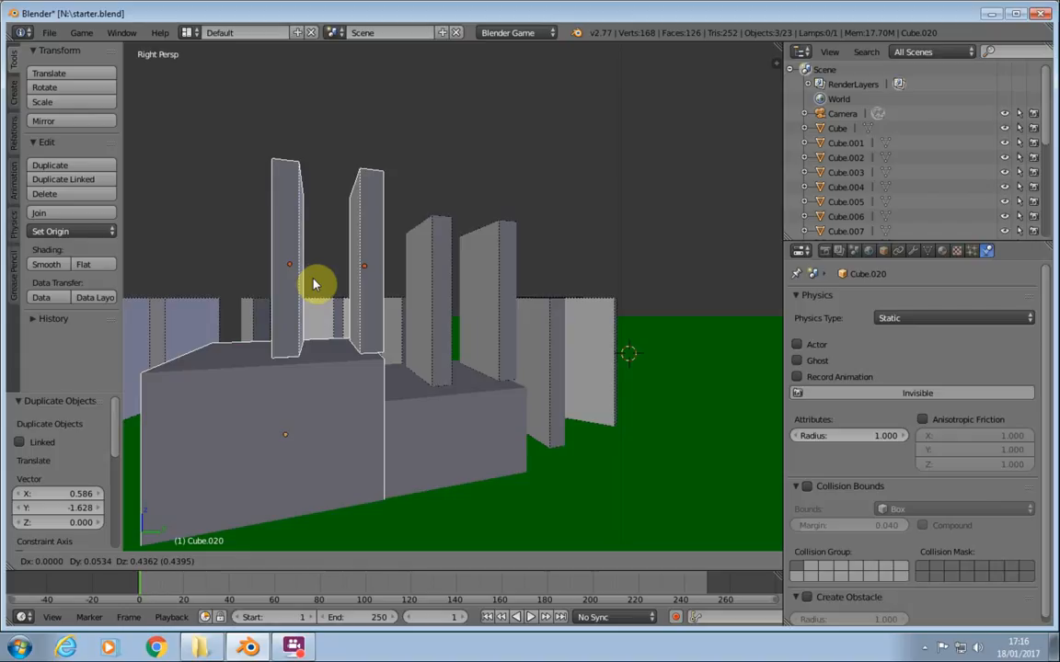
click(312, 280)
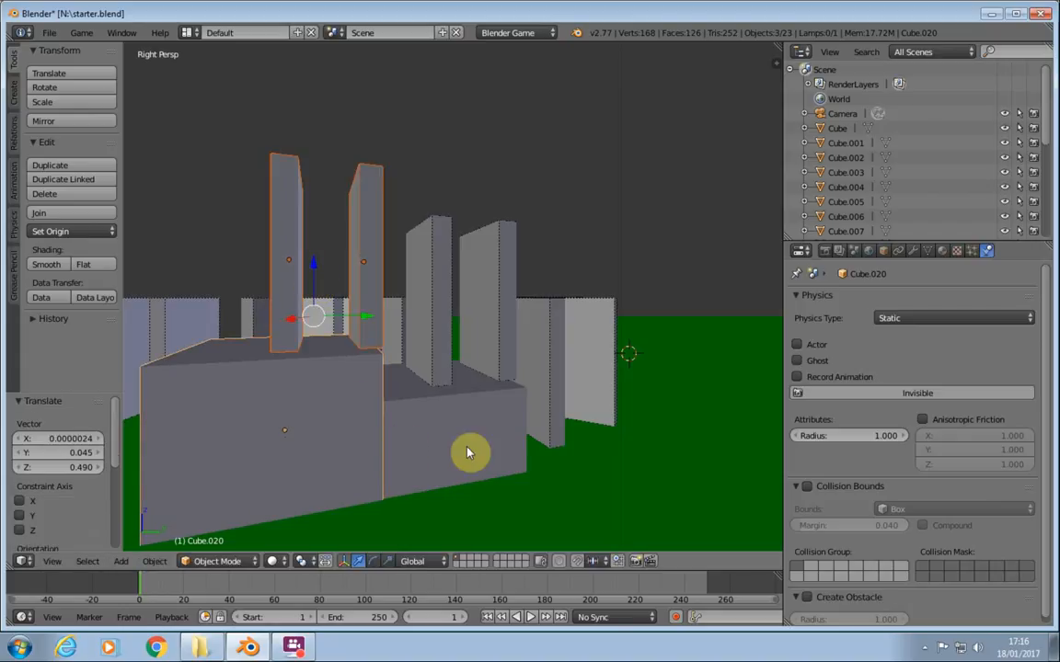
- Run the game from a low side angle to check how the dominoes fall across both steps, and stop it
key(KP_7)
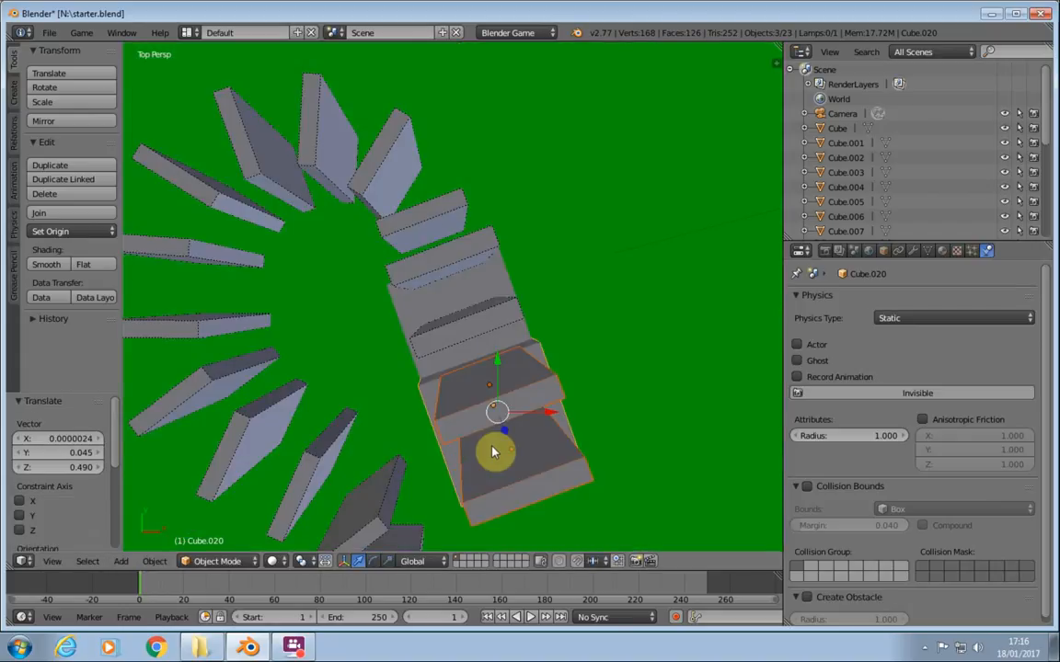
middle_drag(593, 429, 402, 276)
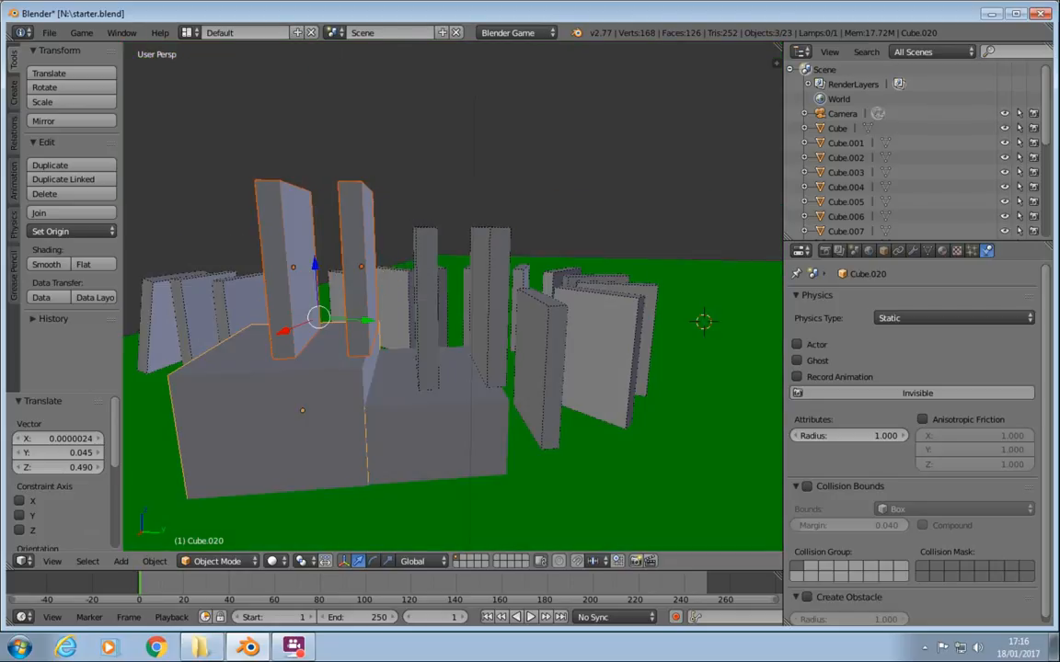
key(p)
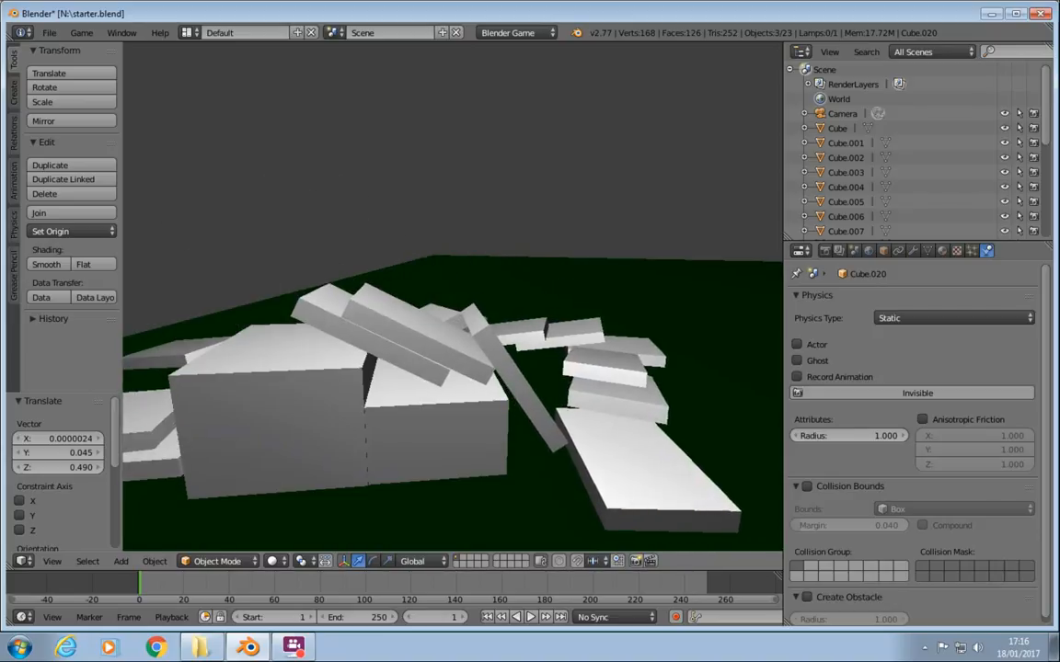
key(Escape)
- Duplicate the domino at the far top of the curve about 0.68 in X and 0.86 in Y, and rotate the copy about -42.8°
middle_drag(570, 361, 533, 313)
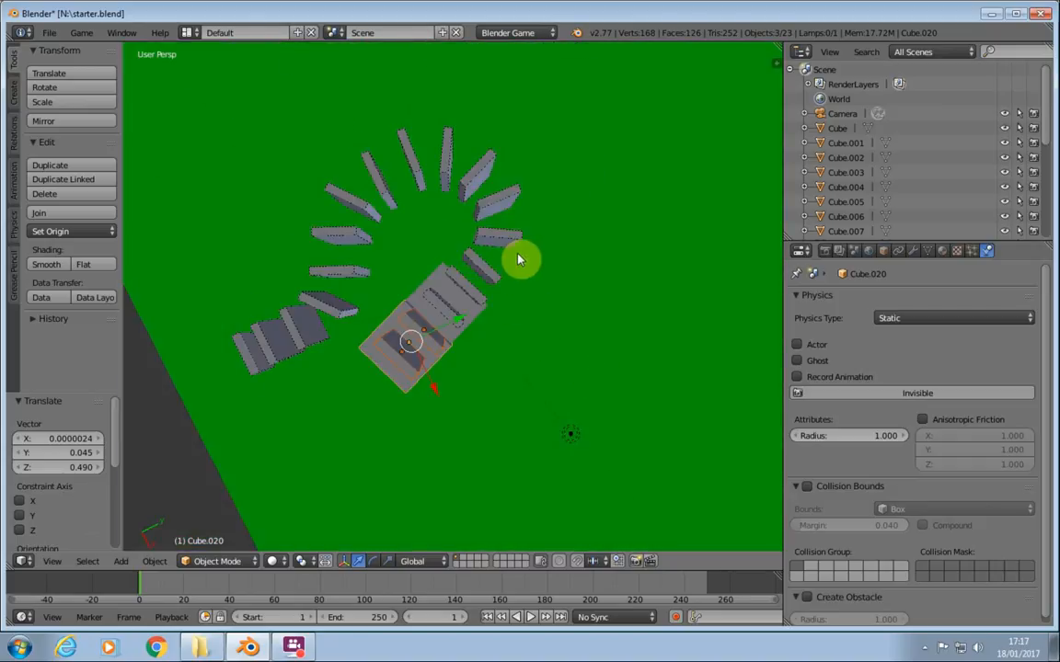
right_click(513, 203)
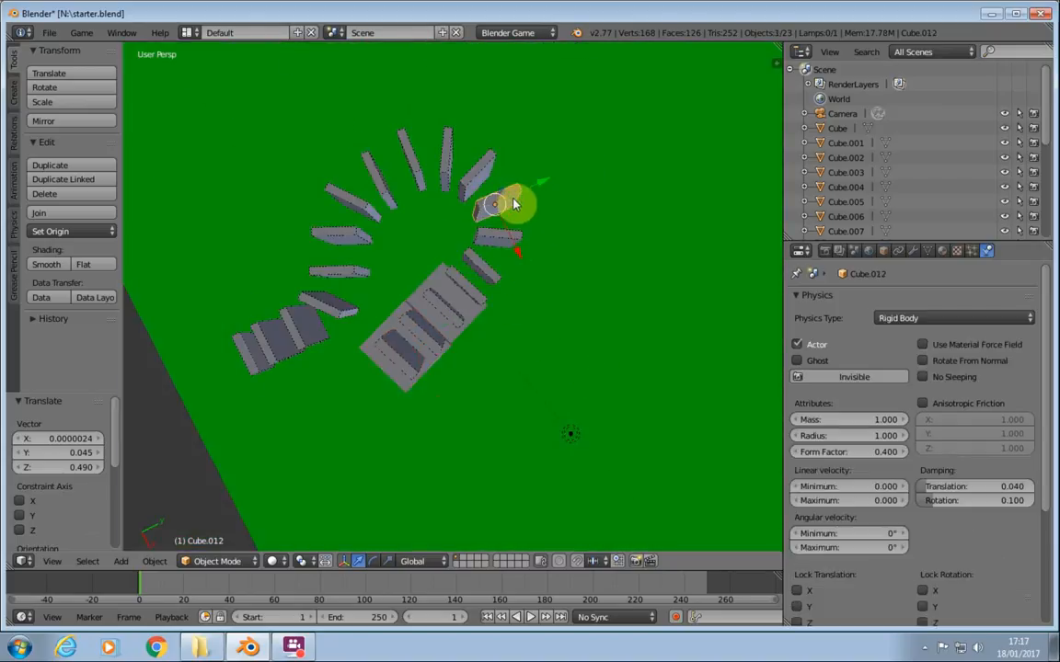
key(KP_7)
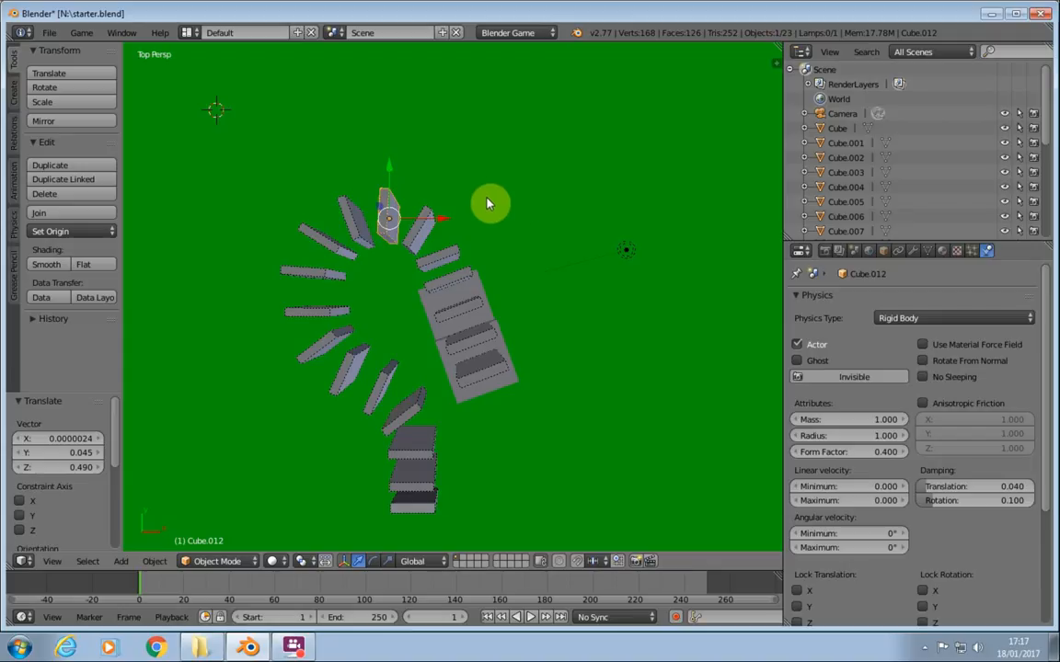
key(shift+d)
click(517, 165)
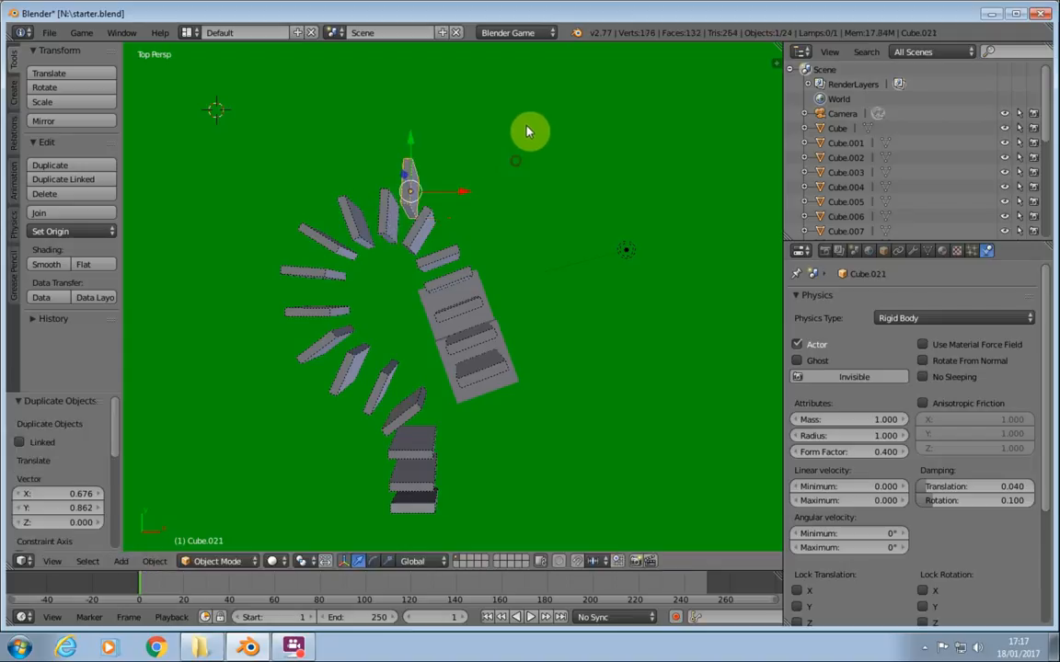
key(r)
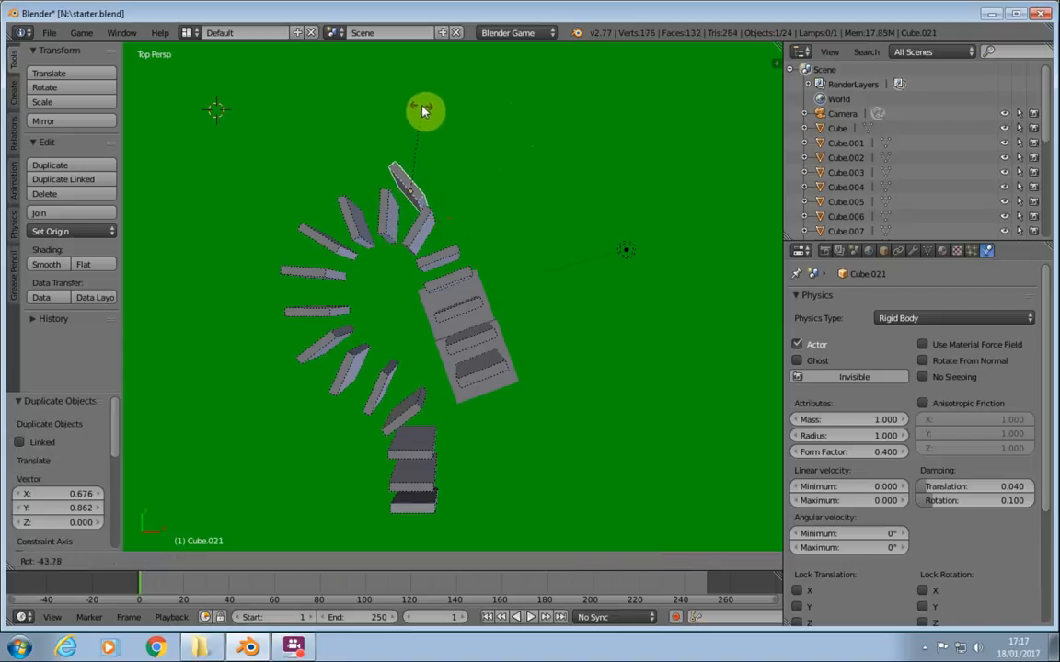
click(425, 110)
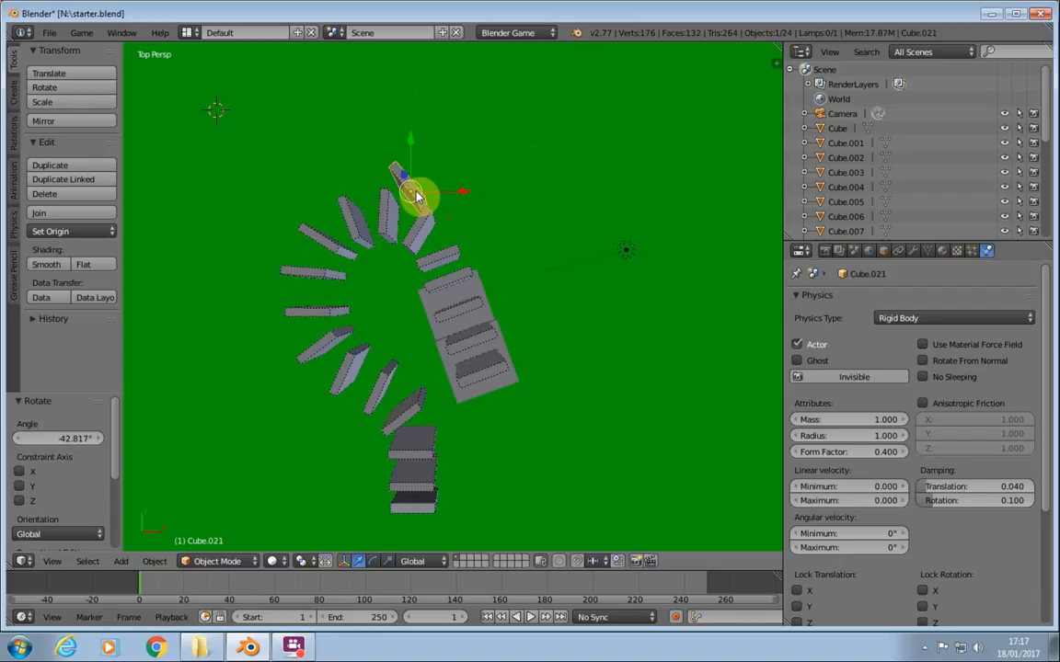
- Duplicate the rotated domino three times as a branch toward +X and +Y, the last copy offset about 1.03 and 0.65, and run the game
key(shift+d)
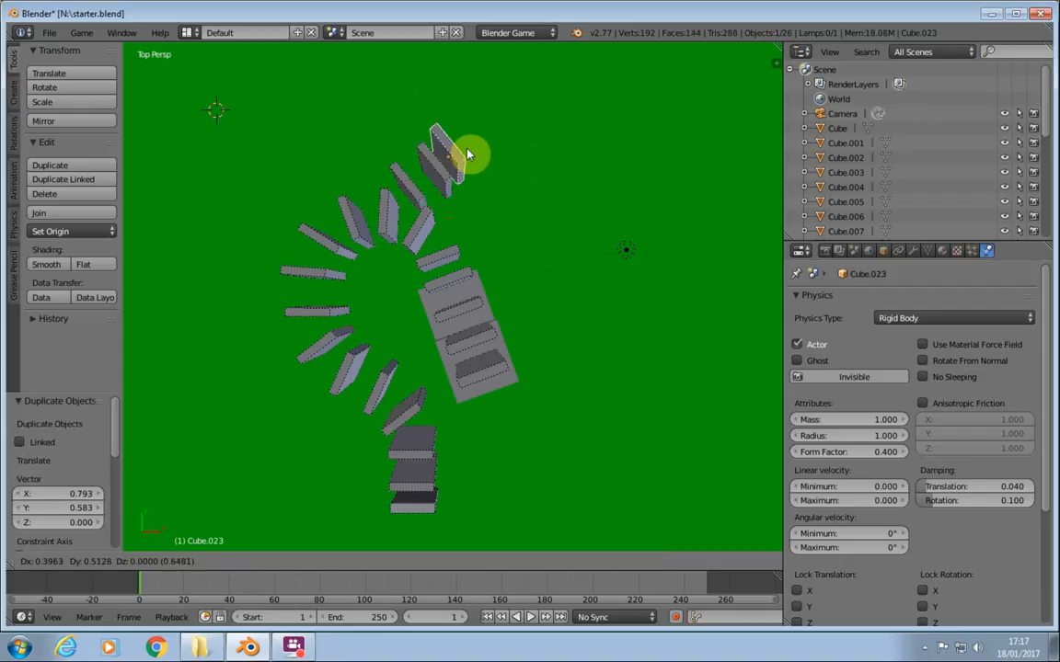
click(472, 149)
key(shift+d)
click(507, 132)
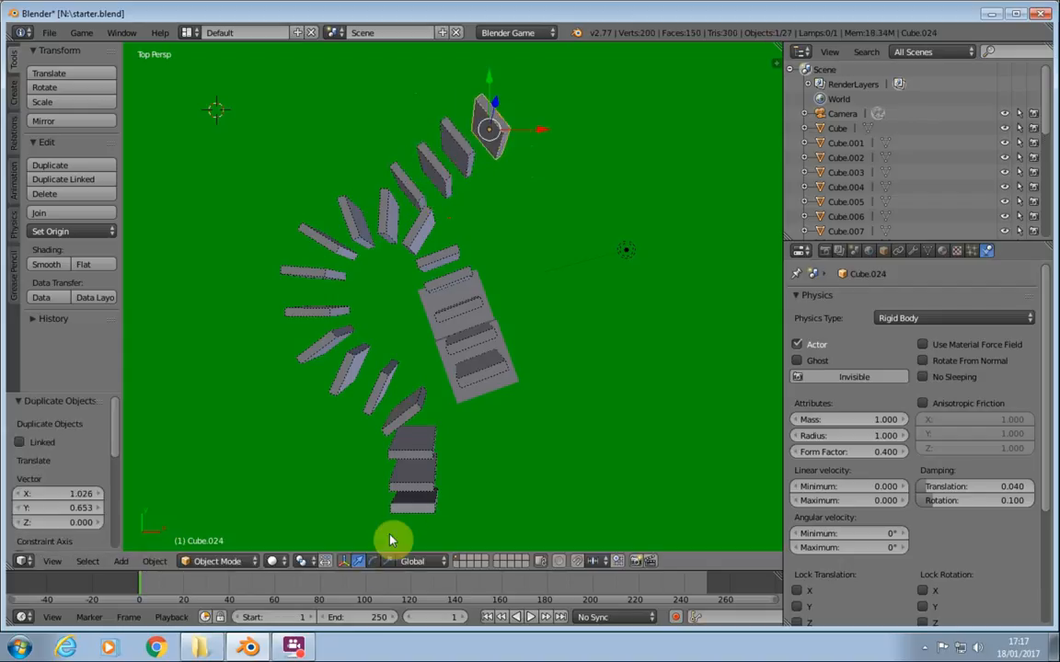
key(p)
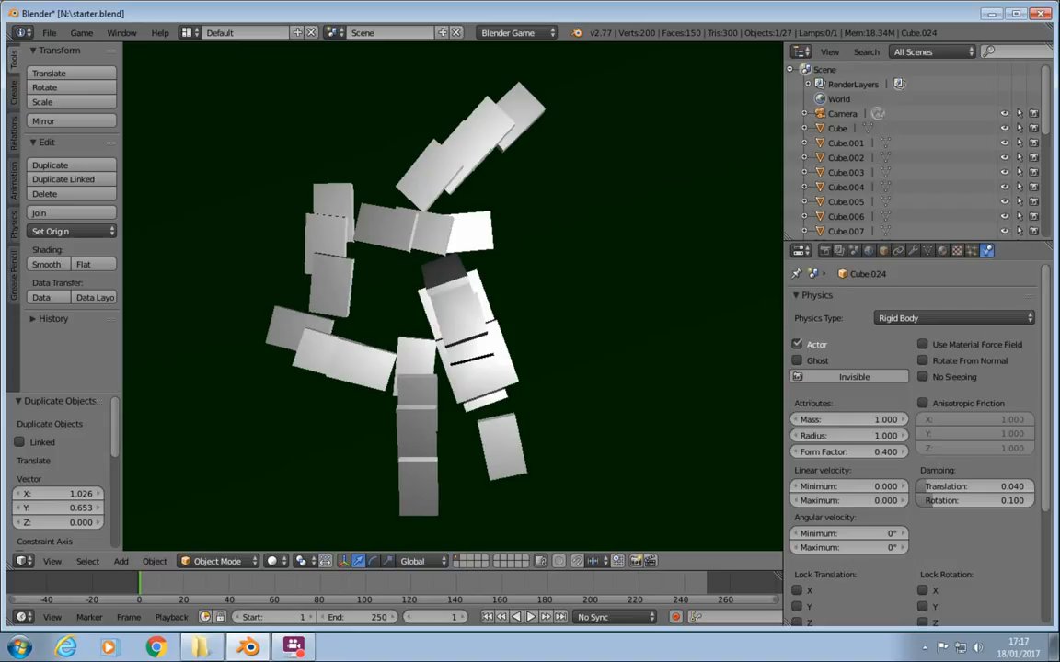
key(alt+Tab)
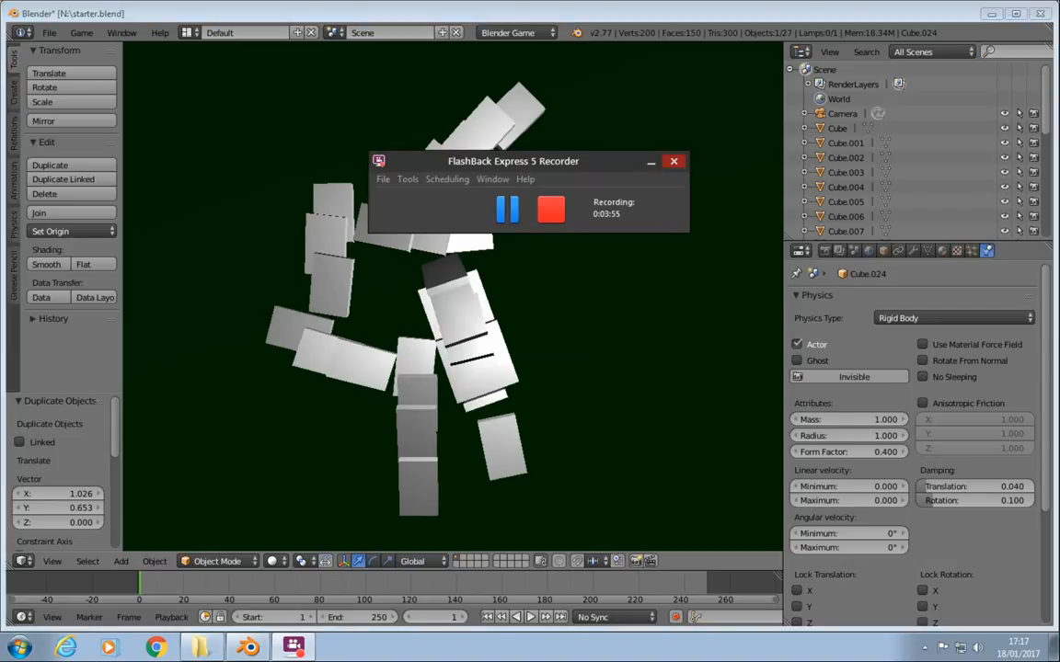